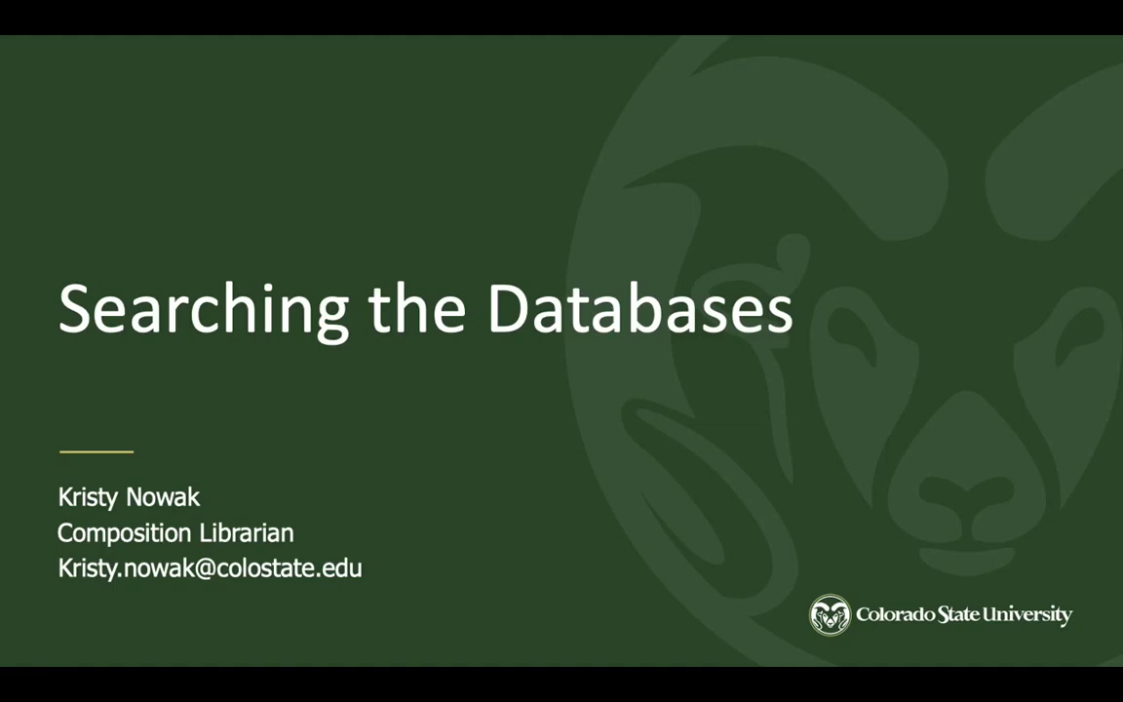
End the slideshow and switch to Firefox showing the CSU Libraries homepage
key(Escape)
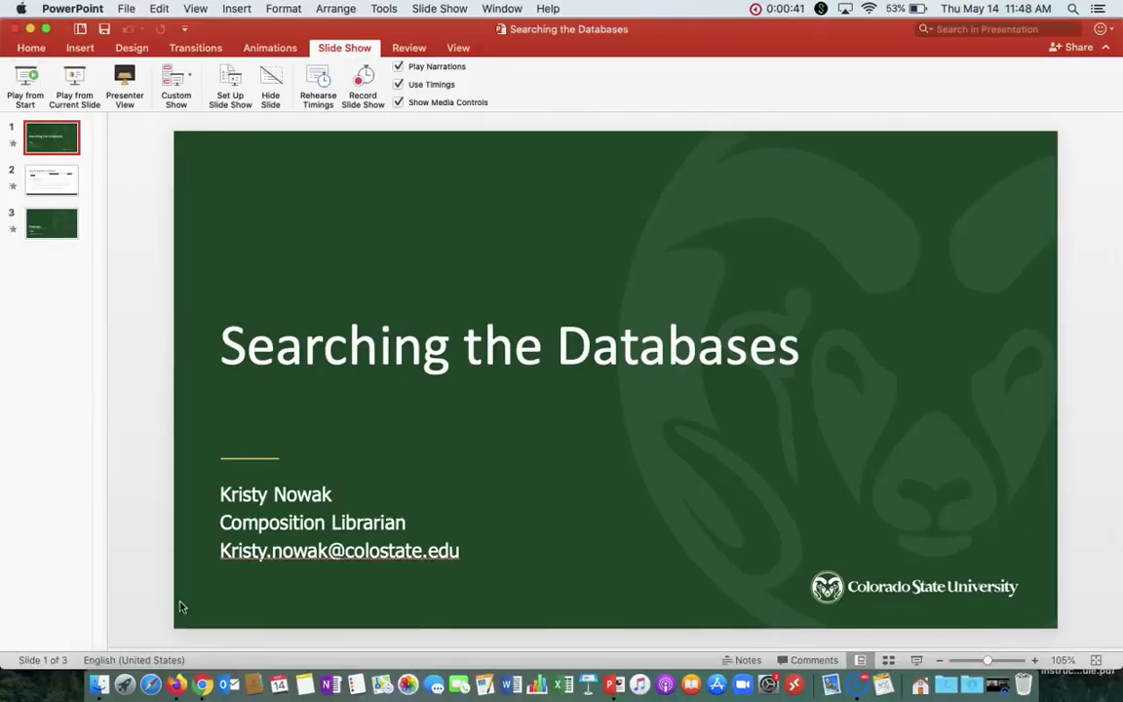
click(172, 686)
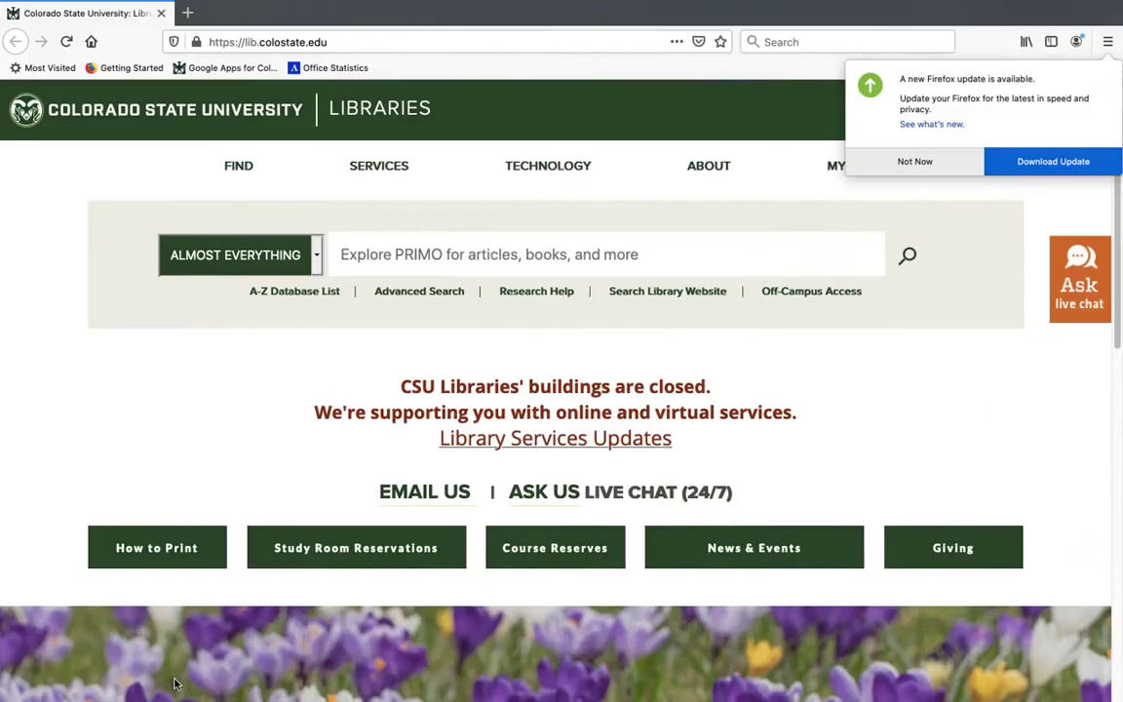
Dismiss the Firefox update notice, open the A-Z Databases list, and choose Academic Search Premier
click(897, 169)
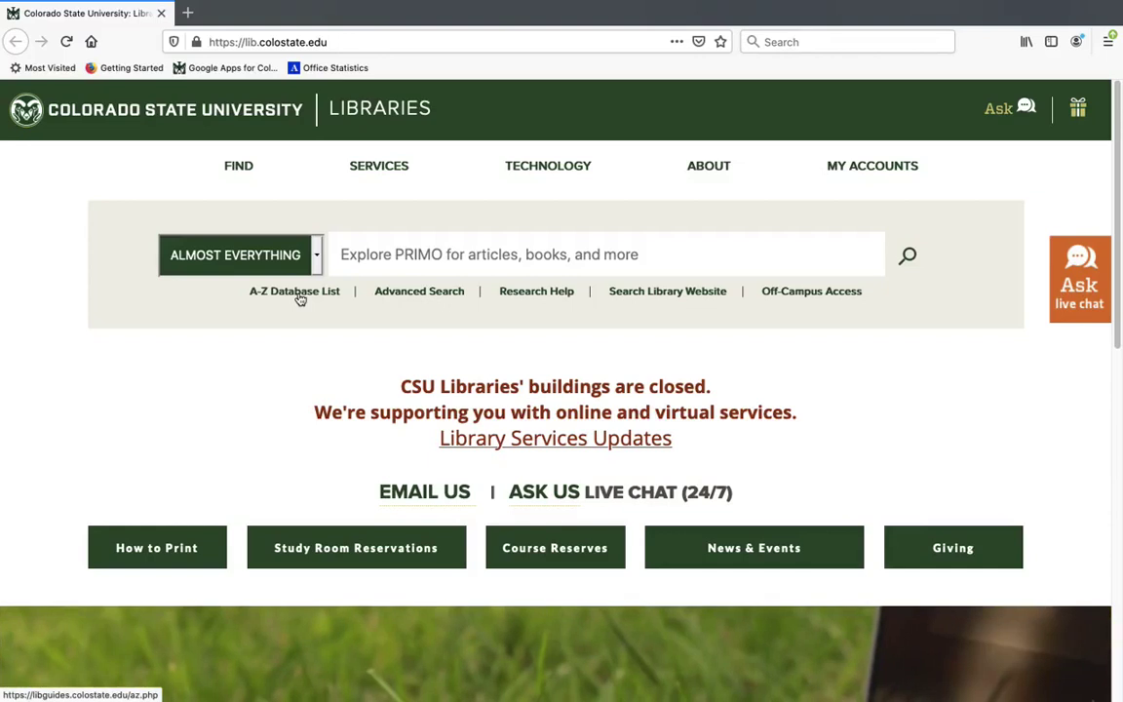
click(300, 298)
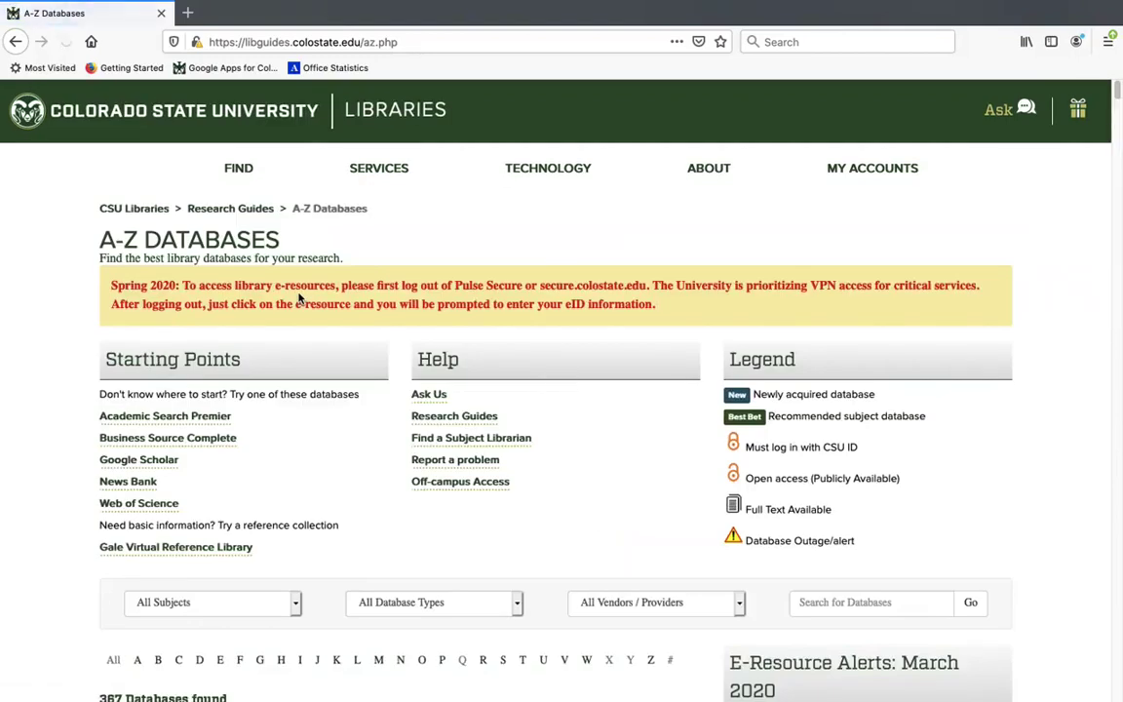
mouse_move(110, 698)
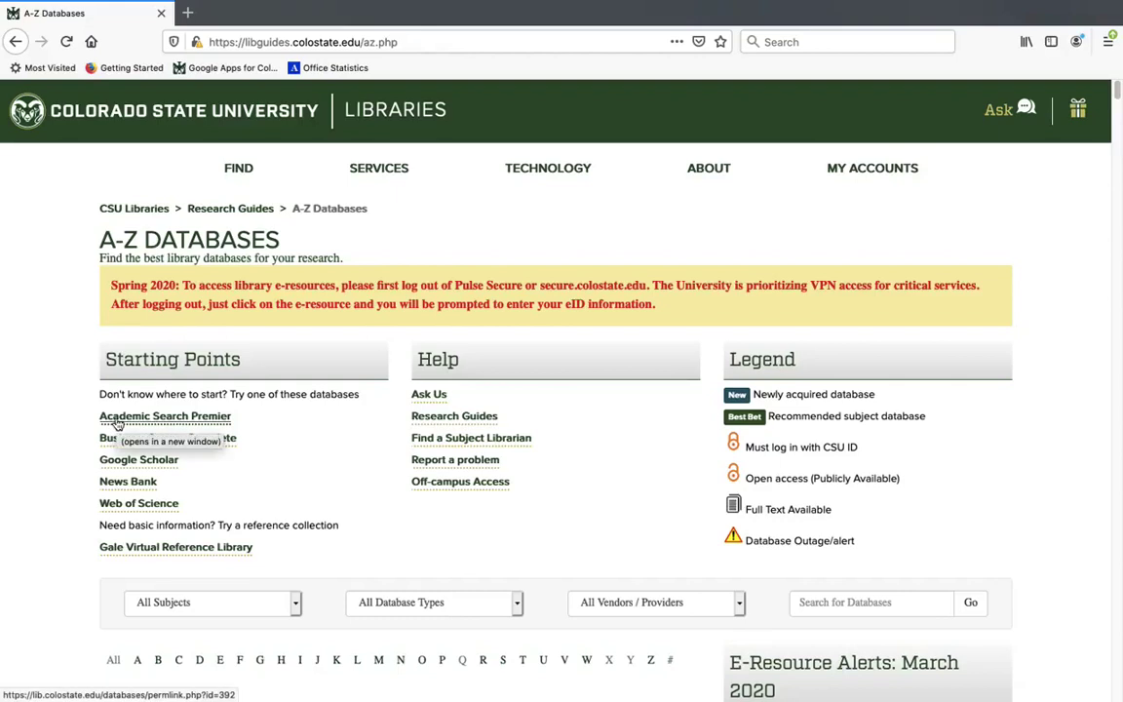
click(116, 418)
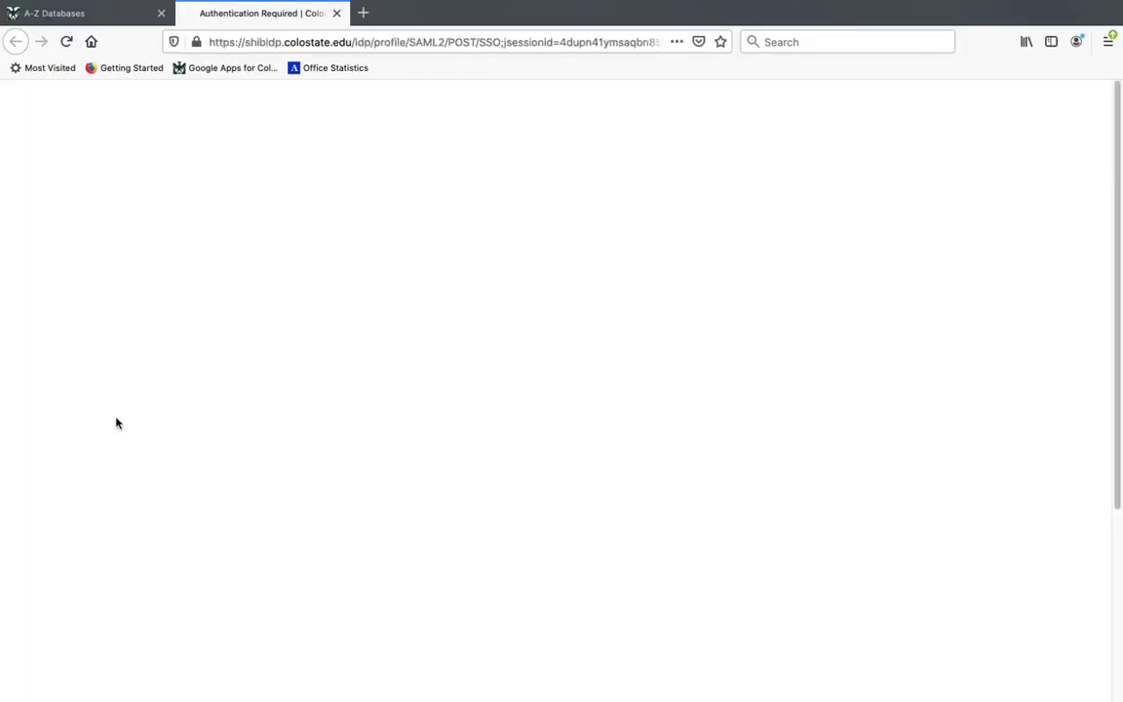
Log in on the CSU eID page with the university eName and password
key(Tab)
text(••••••••••••••)
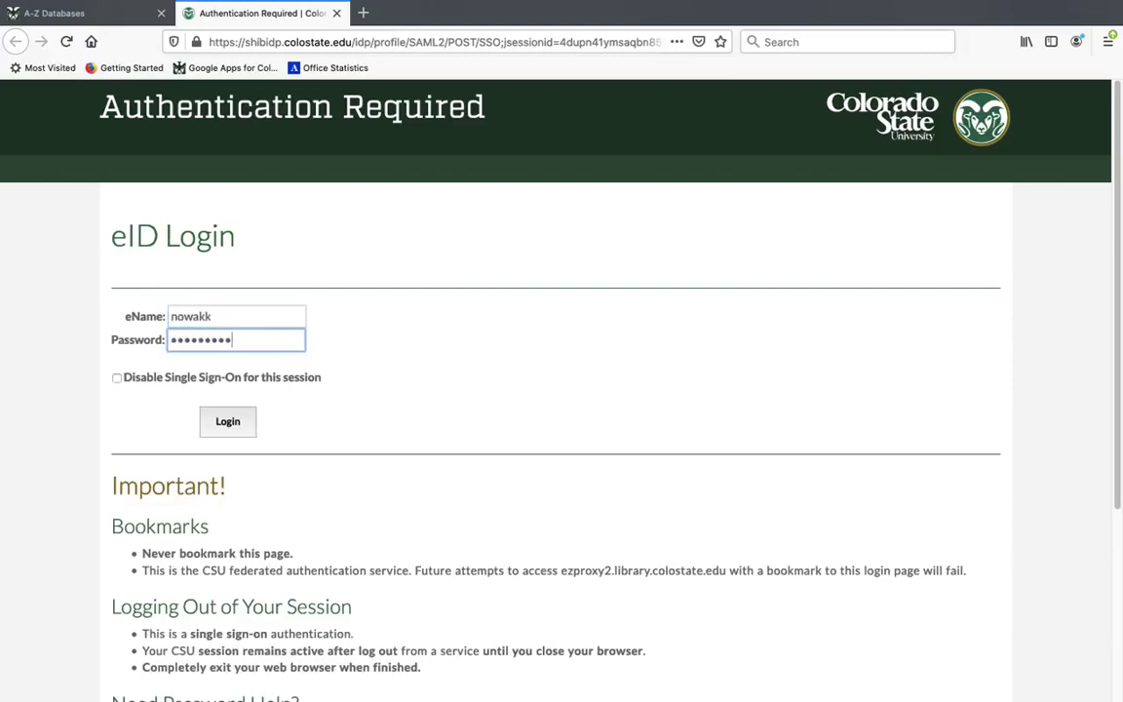
key(Return)
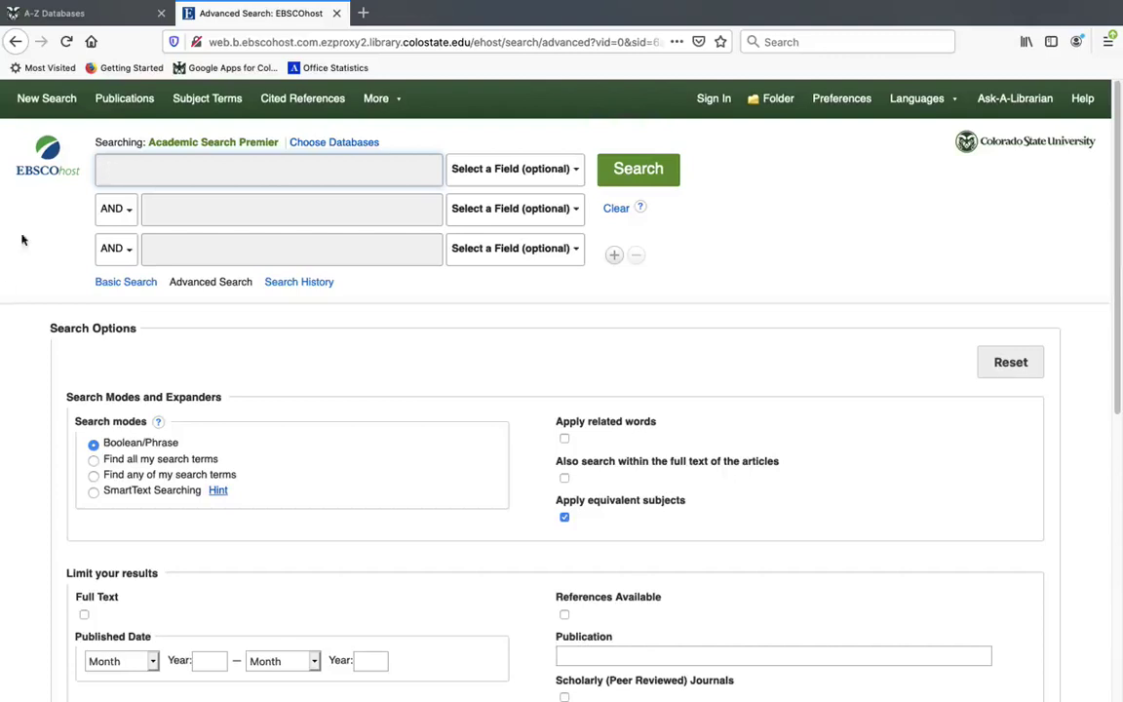
Search for 'health disparities' and scroll through the 17,898 results
text(health dis)
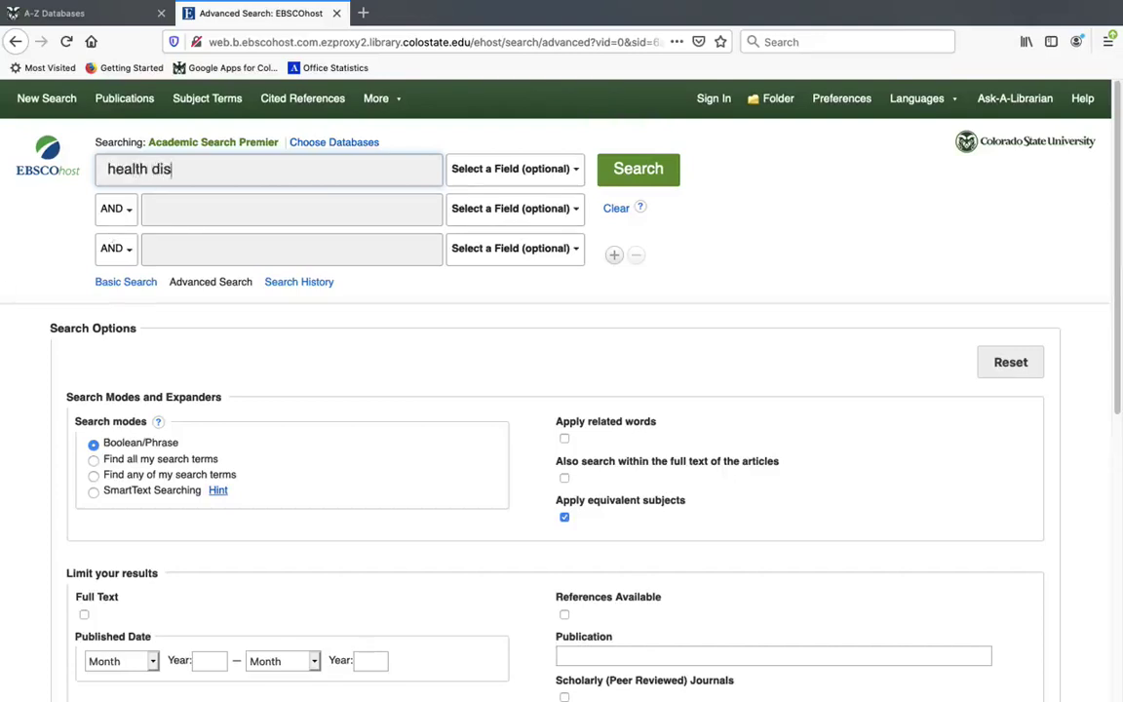
text(parities)
key(Return)
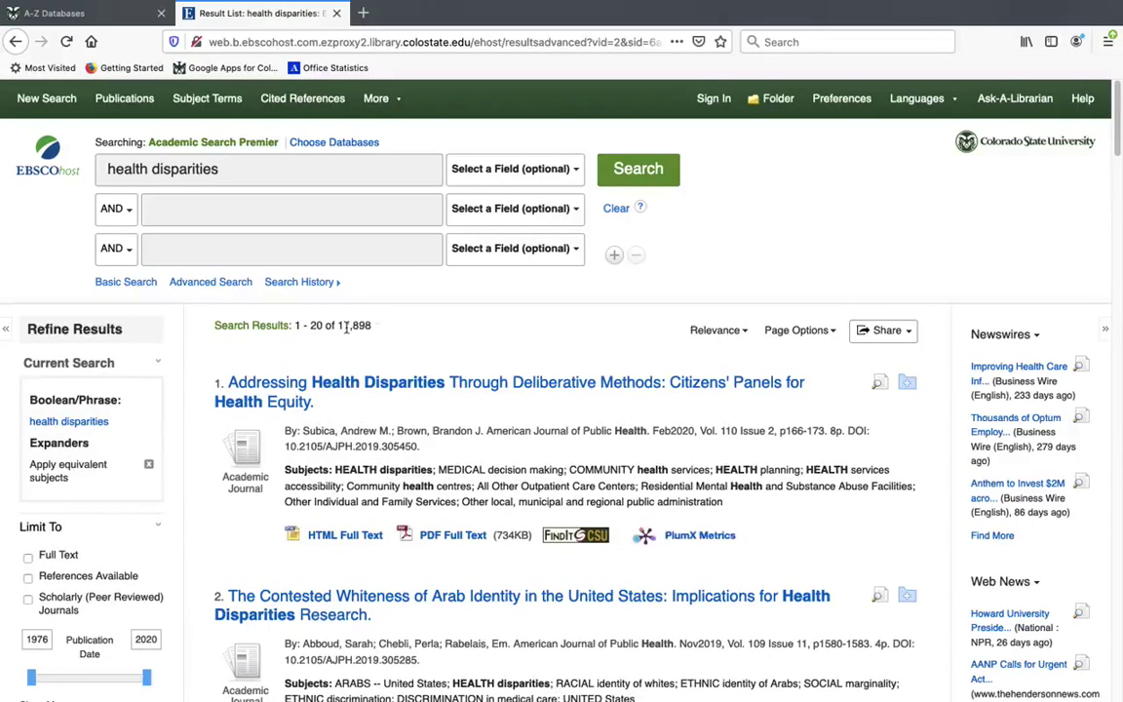
scroll(1009, 147, down, 5)
drag(1114, 188, 1115, 303)
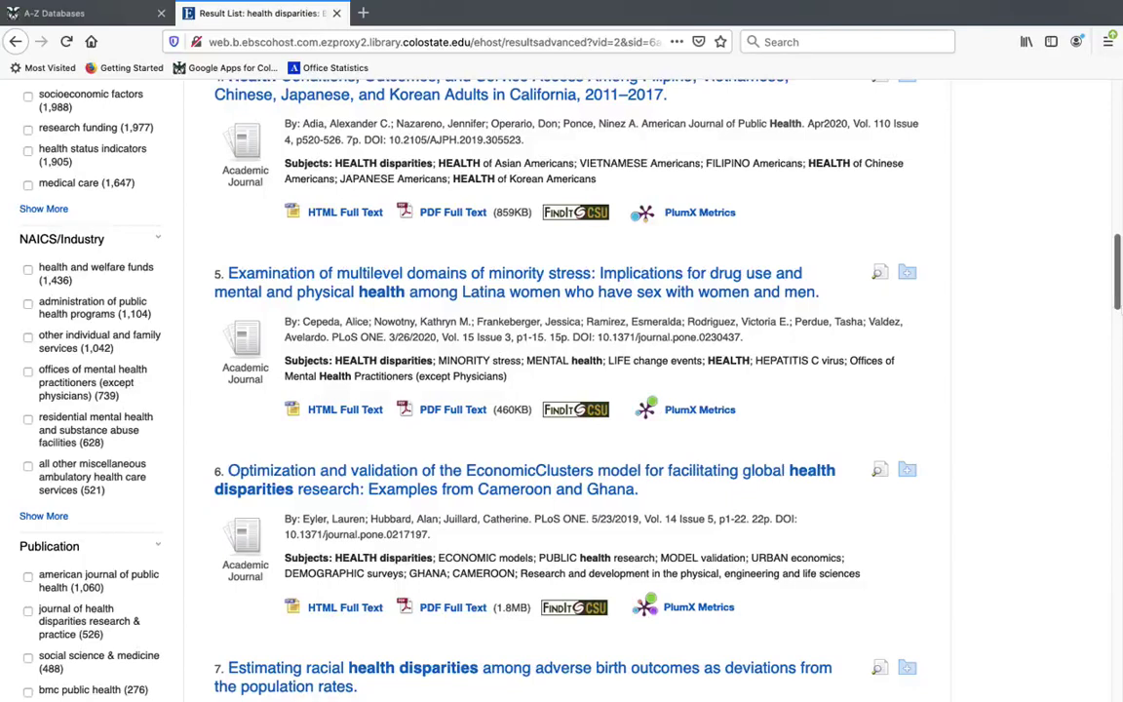
drag(1115, 243, 1114, 97)
click(395, 166)
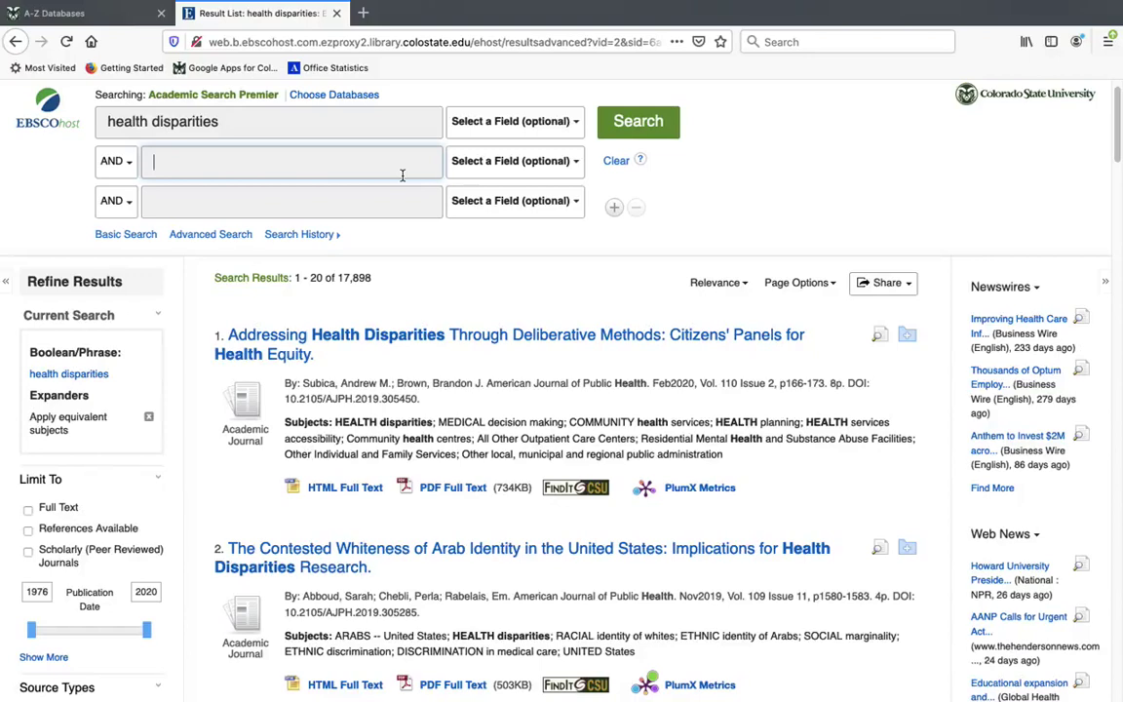
Add 'climate change' as a second AND term, rerun the search, and scroll the narrowed results
text(climate chang)
key(BackSpace)
key(BackSpace)
key(BackSpace)
text(nge)
key(Return)
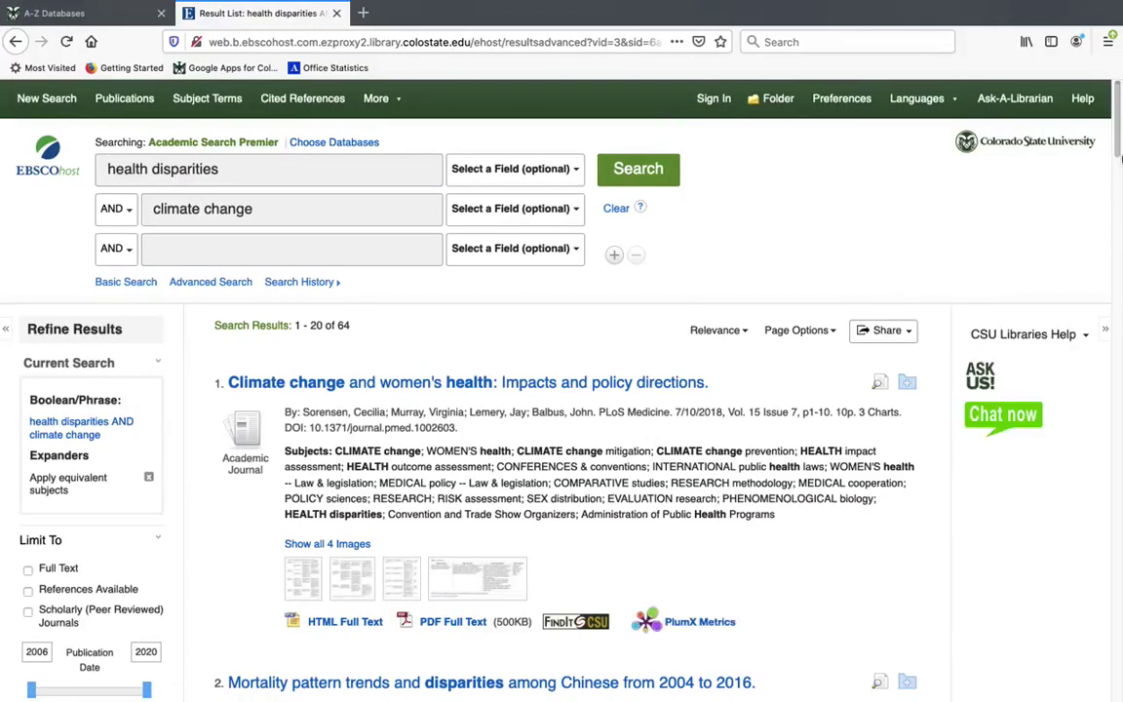
scroll(1114, 170, down, 3)
drag(1114, 170, 1094, 144)
click(189, 246)
Try adding 'women', then drop it and change the first term to 'women's health'
text(women)
key(Return)
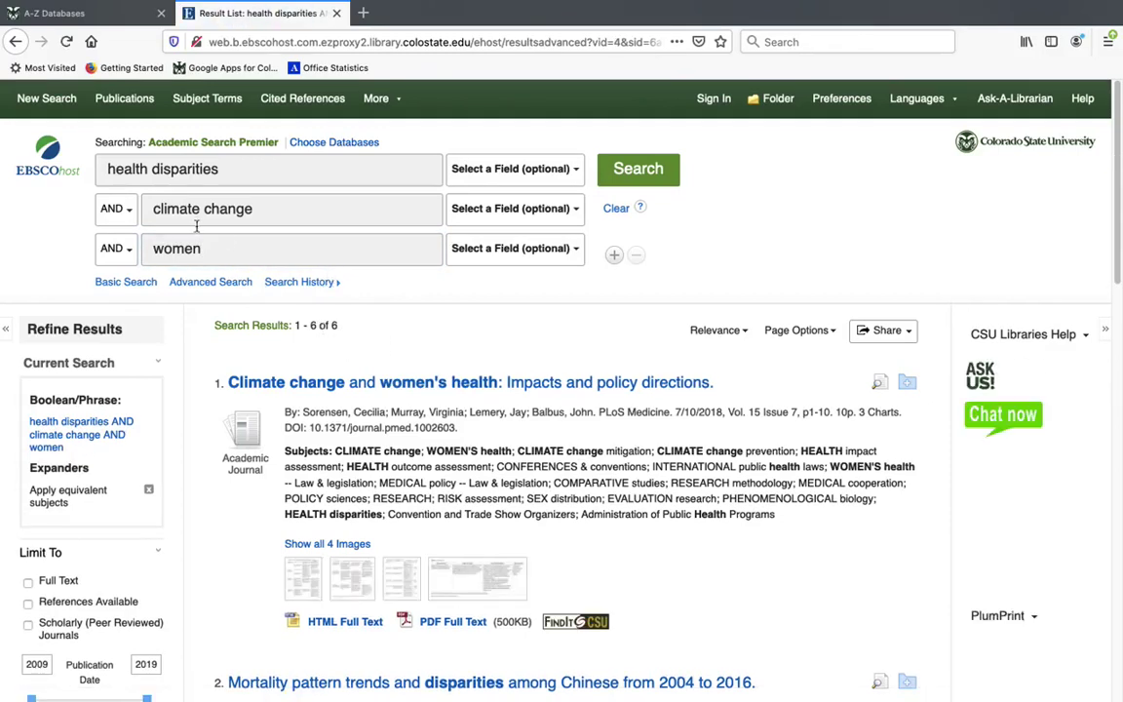
drag(206, 247, 127, 248)
key(BackSpace)
triple_click(148, 168)
text(women)
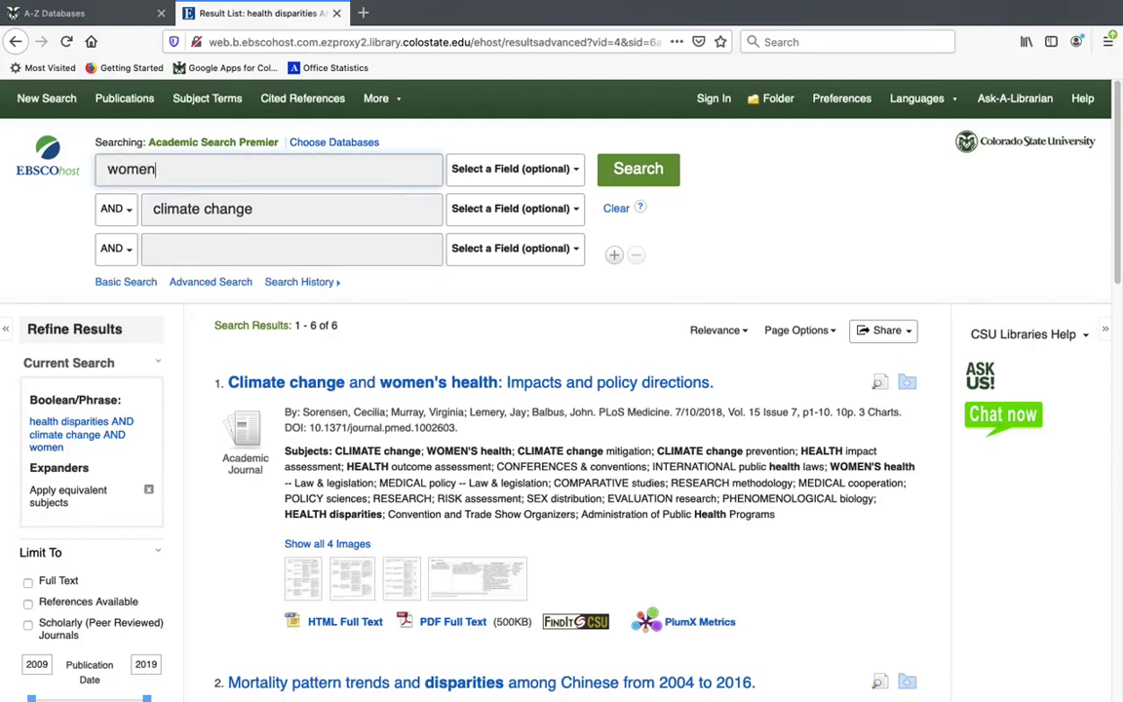
text('s health)
click(644, 171)
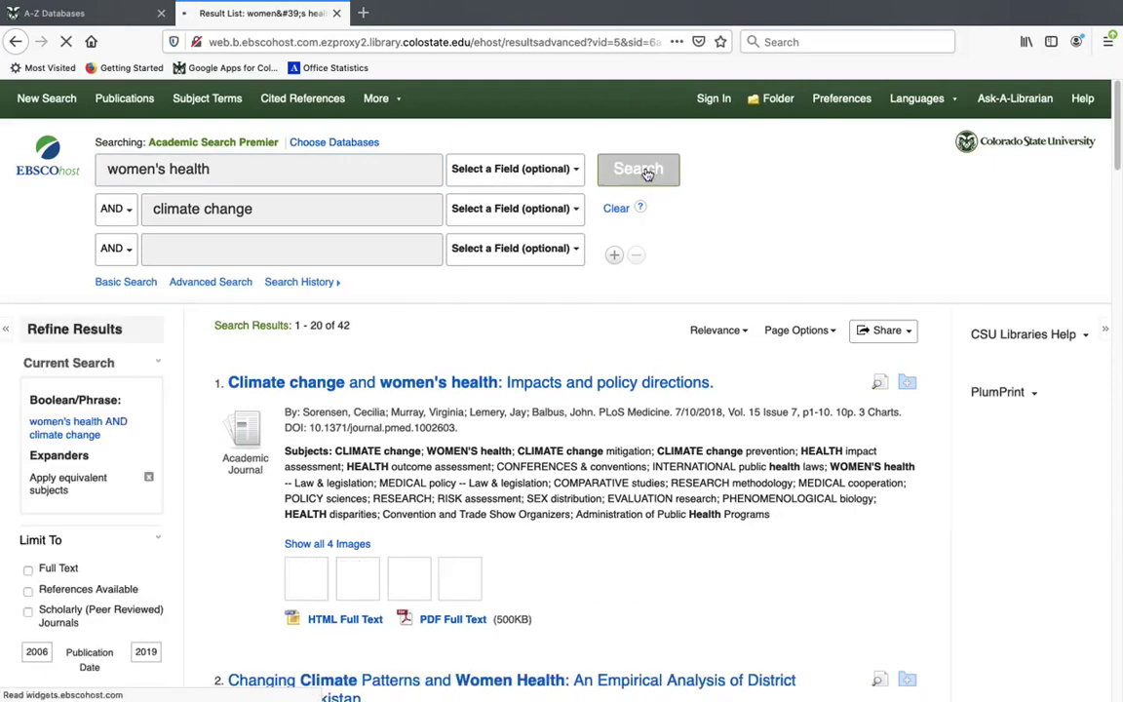
Replace 'women's health' with 'health' and rerun, giving 13,886 results
click(170, 165)
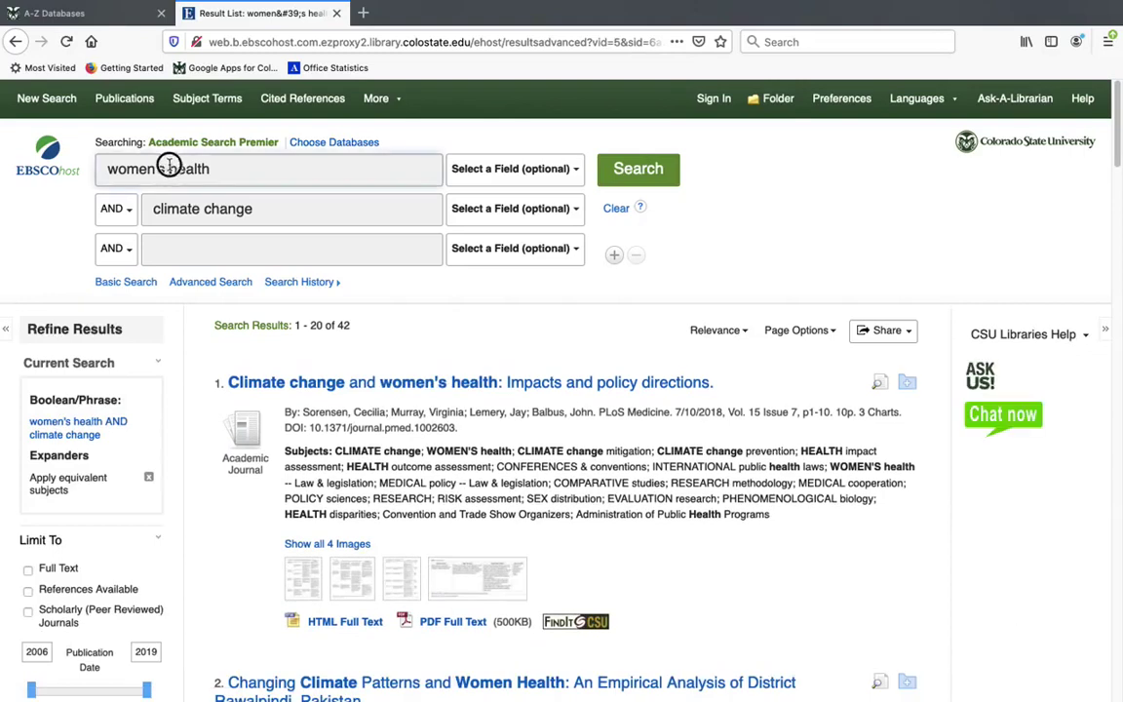
triple_click(169, 166)
text(health)
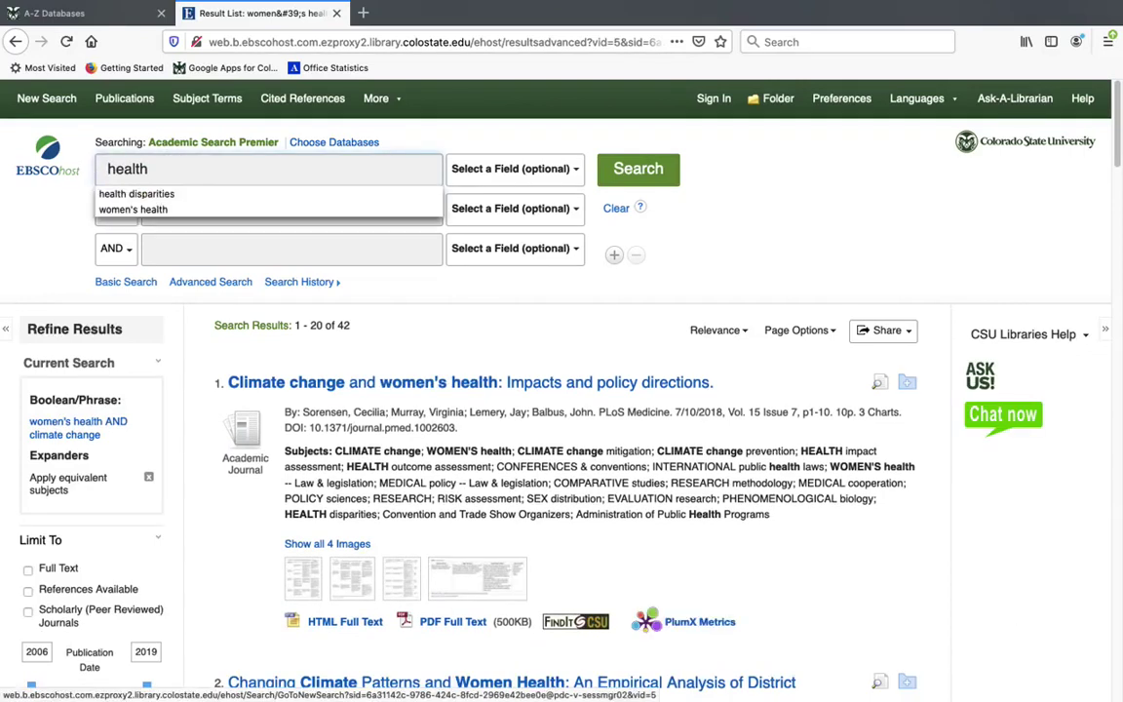
key(Return)
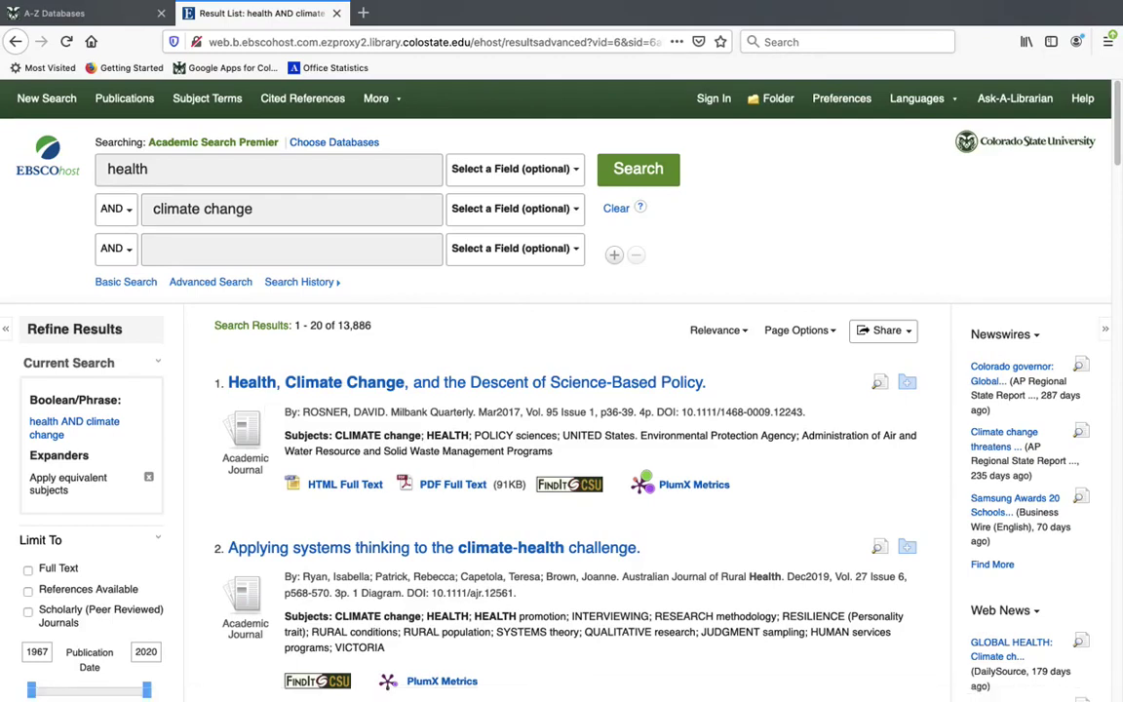
Switch to PowerPoint and show slide 2, Inquiry Question Example, with its search concepts
mouse_move(629, 694)
click(589, 671)
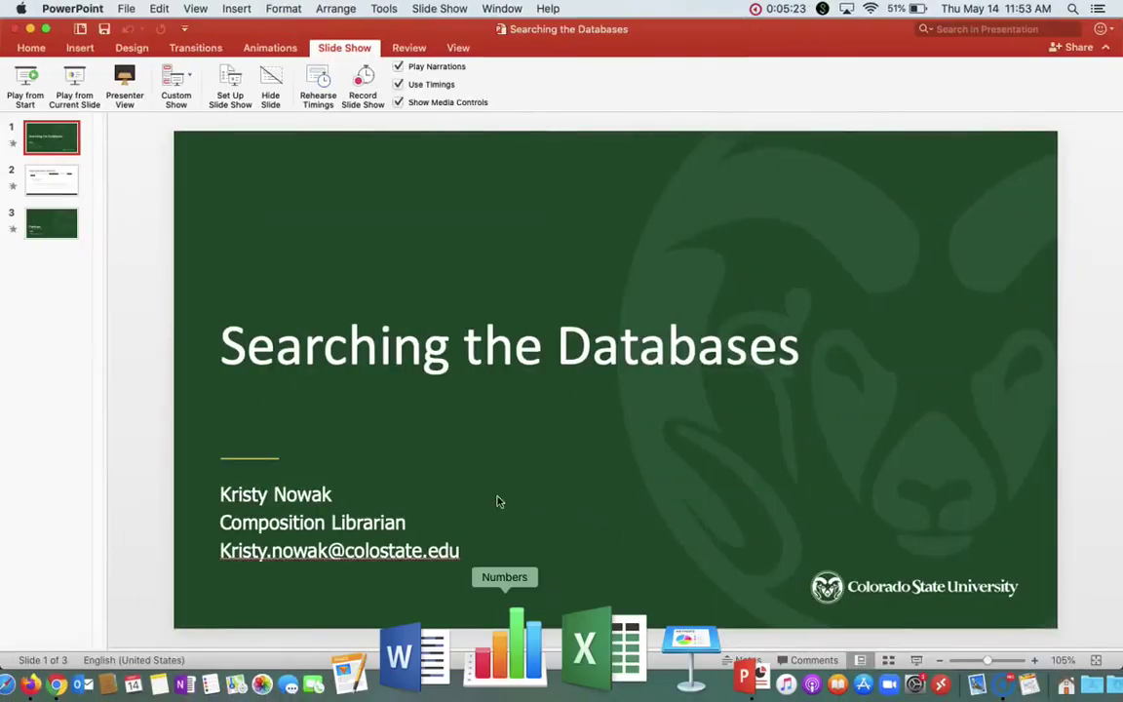
click(45, 184)
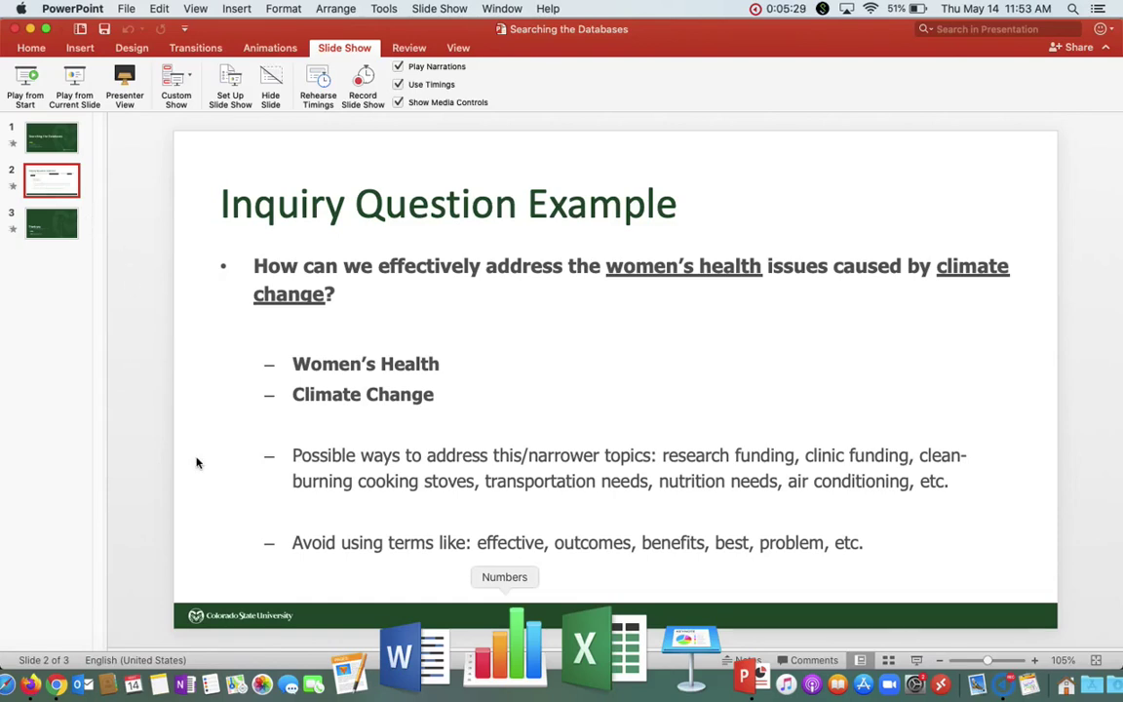
click(488, 385)
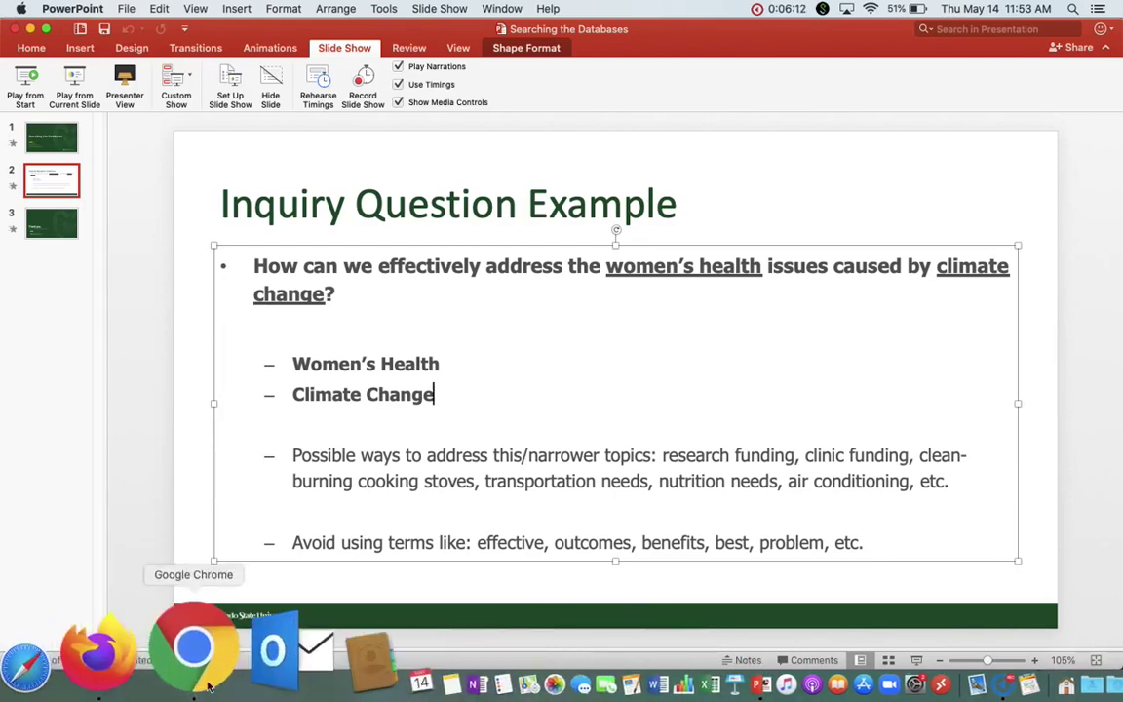
Back in EBSCOhost, apply the Scholarly (Peer Reviewed) Journals limiter and scroll the 11,855 results
click(198, 663)
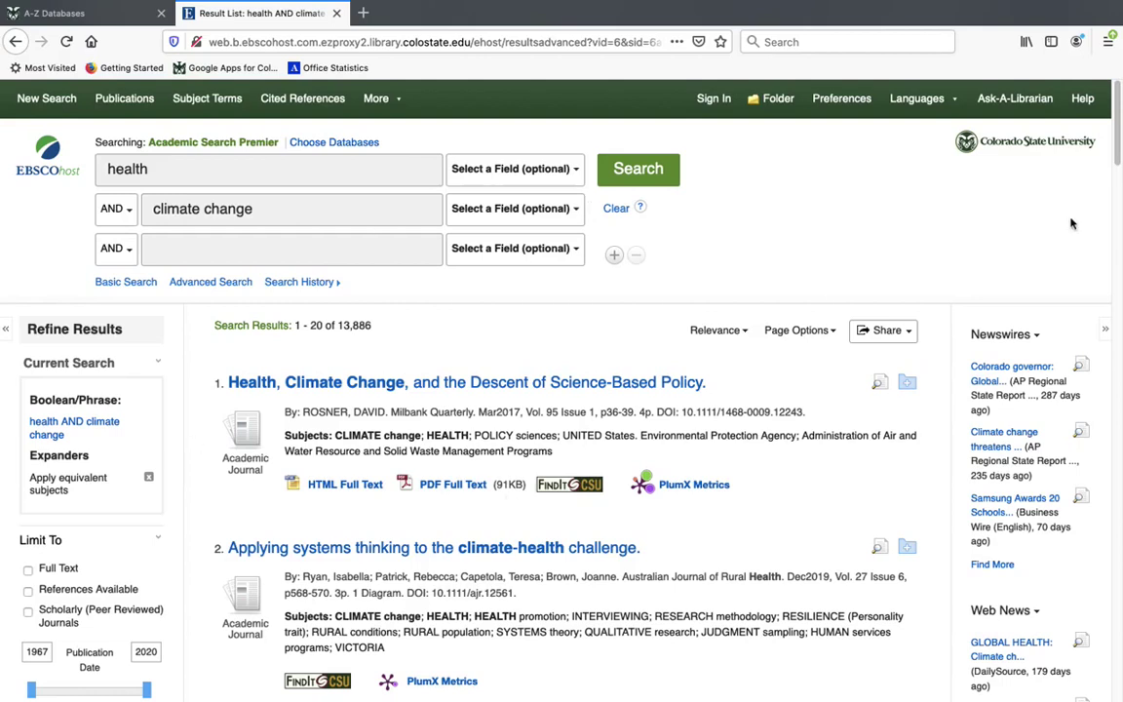
drag(1118, 158, 1119, 202)
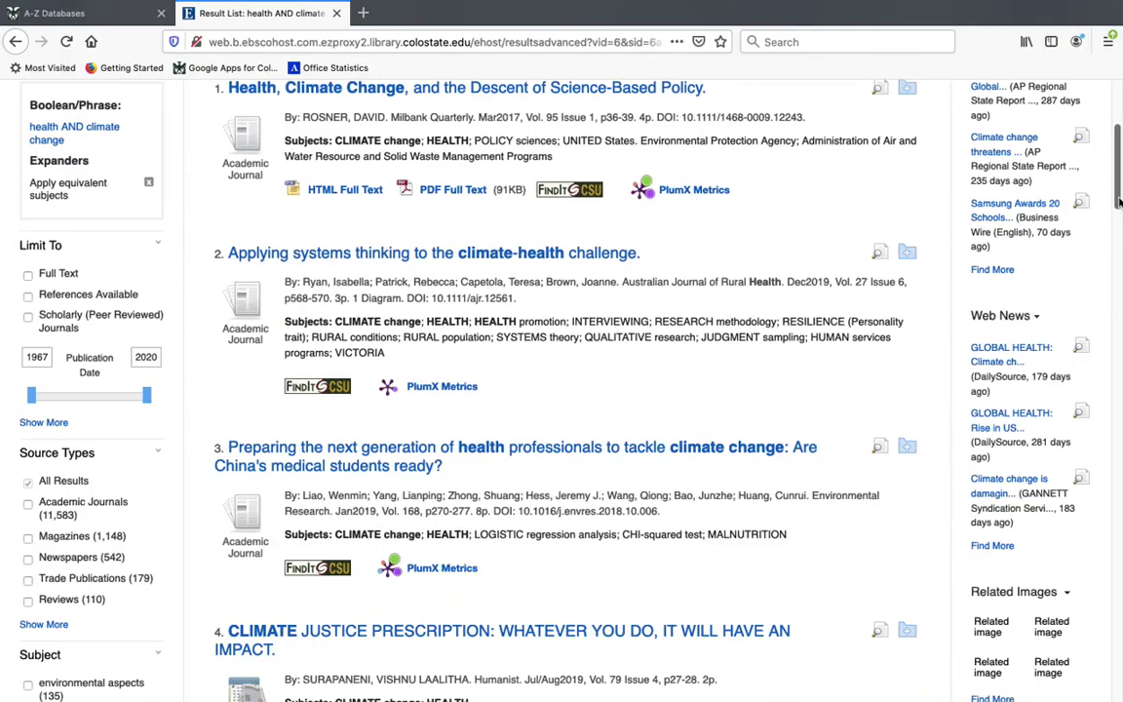
click(28, 317)
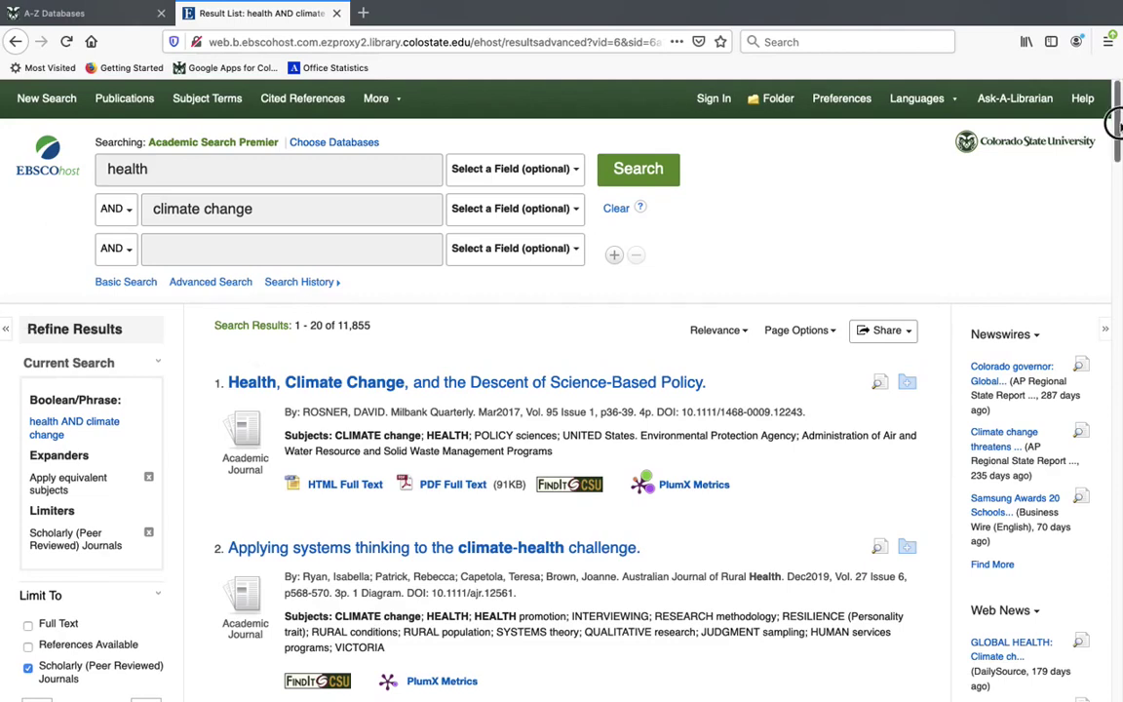
scroll(1113, 122, down, 7)
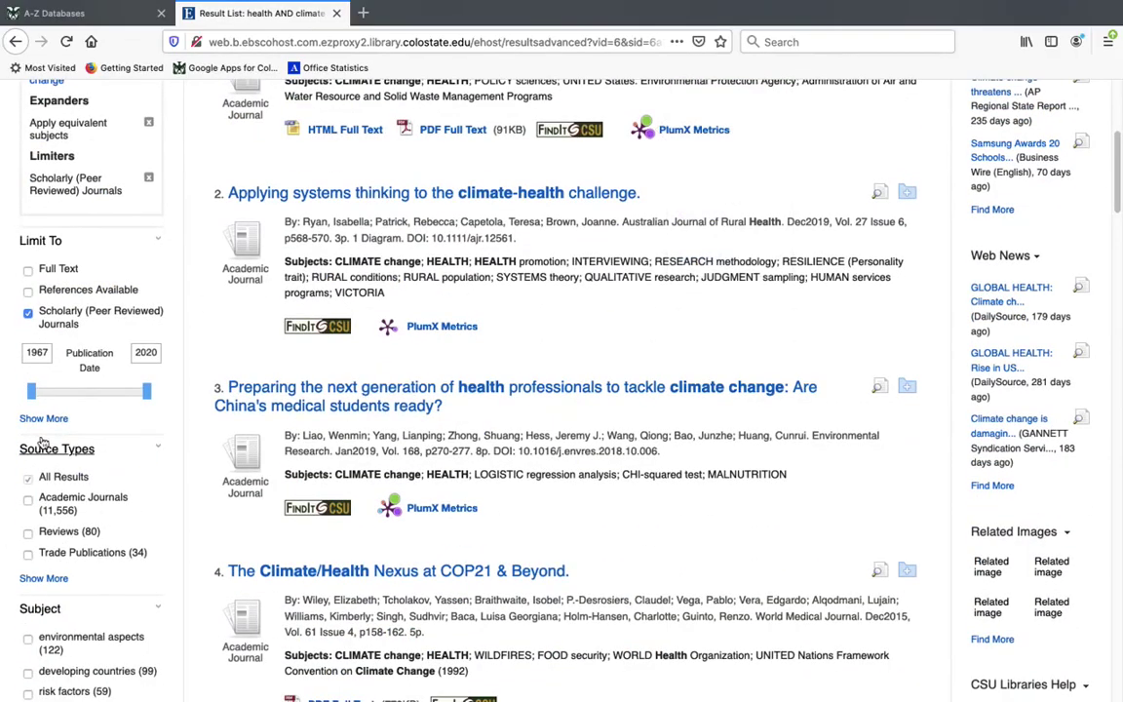
Set the publication date start to 2010, cutting results to 9,929 articles from 2010–2020
drag(31, 391, 124, 409)
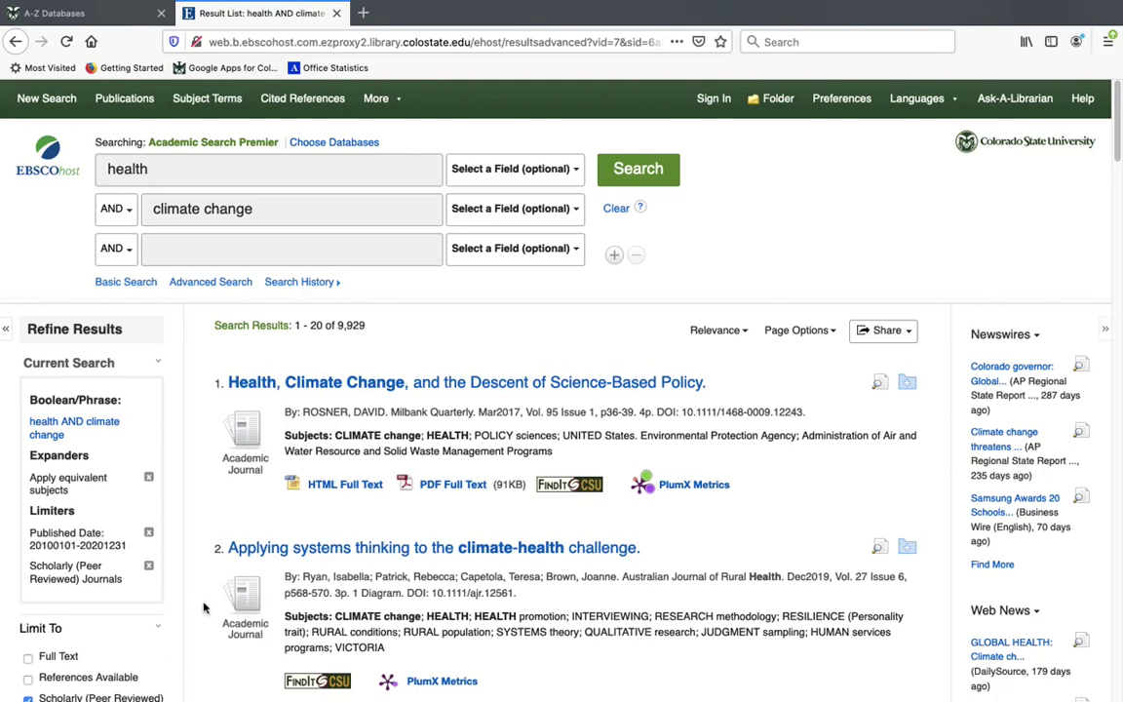
drag(1117, 84, 1120, 199)
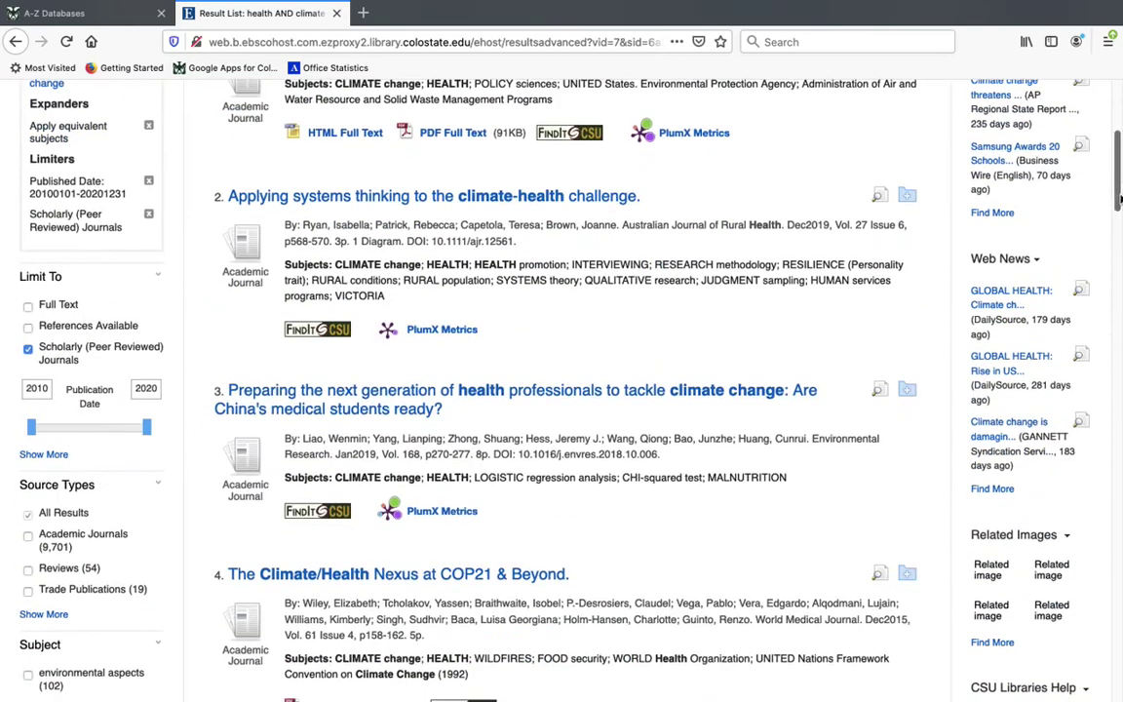
Remove the Scholarly (Peer Reviewed) Journals limiter, leaving 11,085 results limited to 2010–2020
click(148, 216)
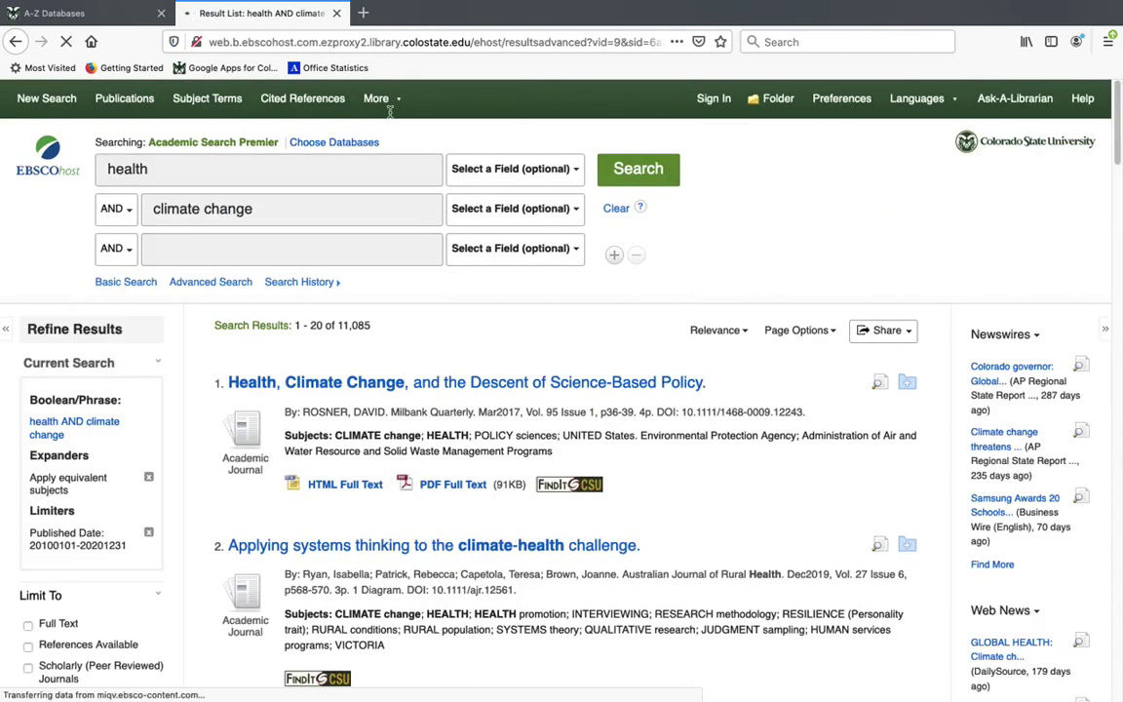
drag(1110, 83, 1116, 171)
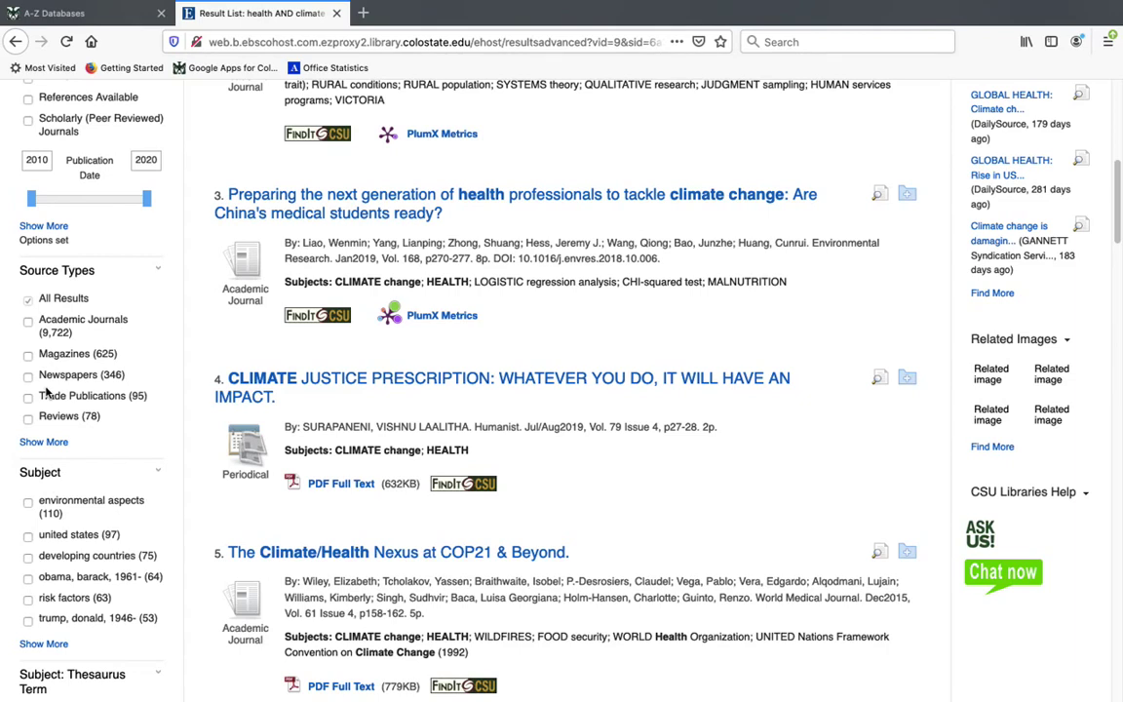
drag(1119, 212, 1115, 144)
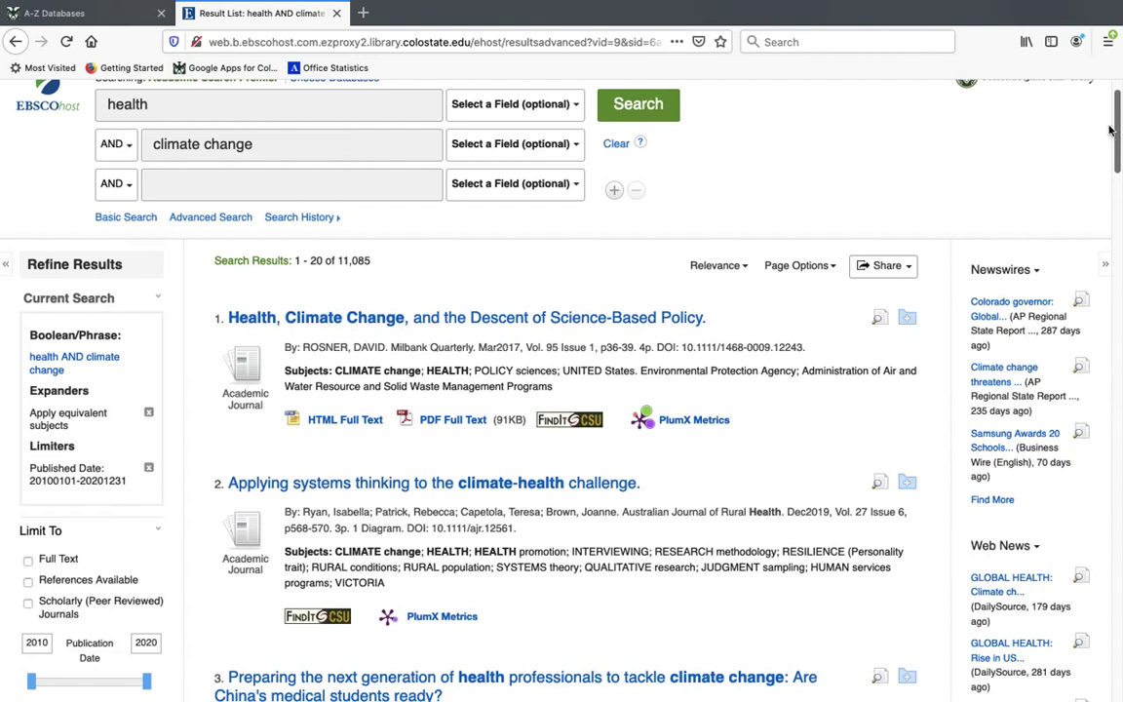
click(605, 317)
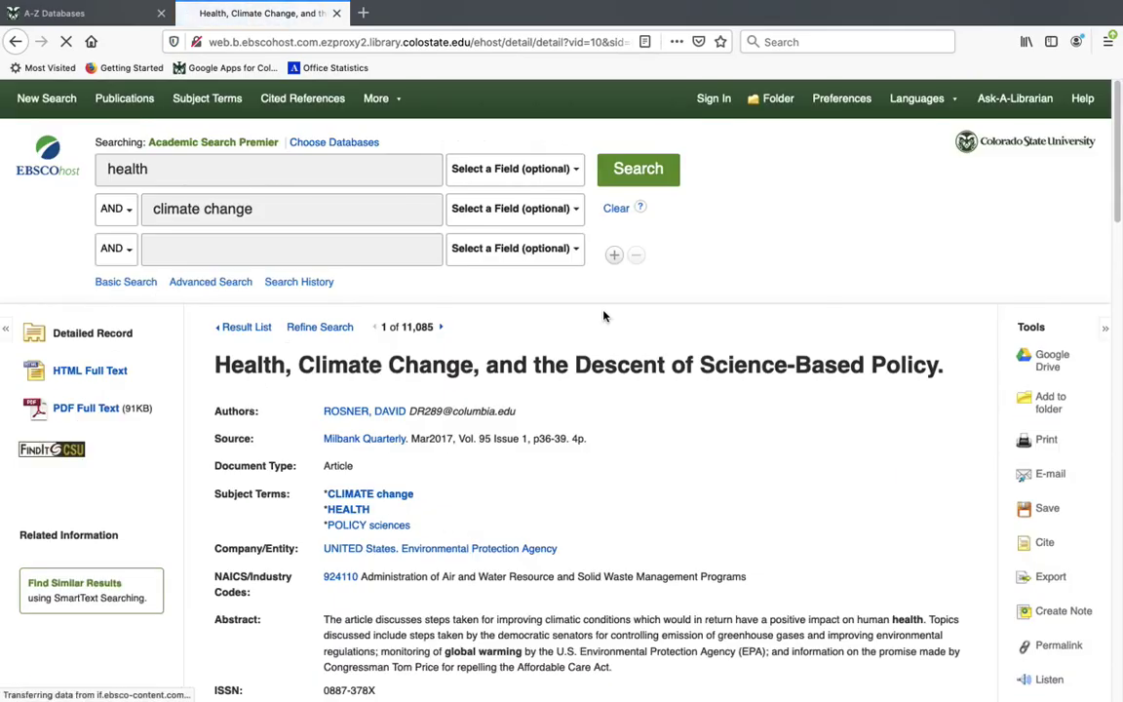
scroll(1115, 199, down, 3)
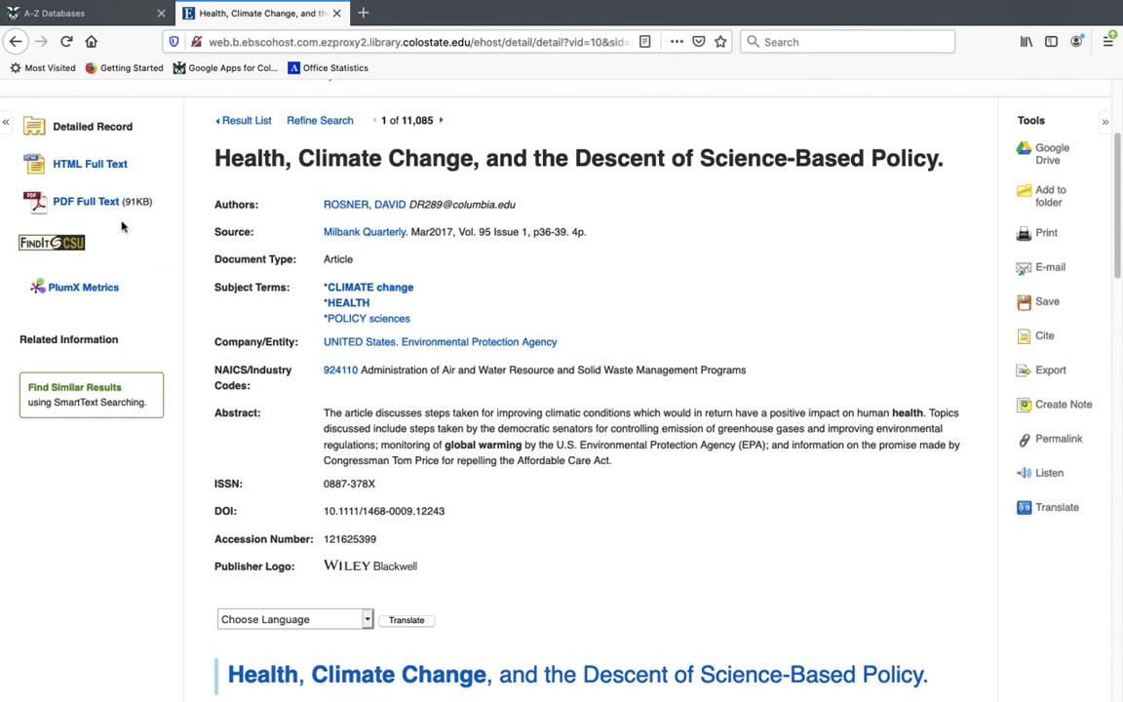
click(97, 209)
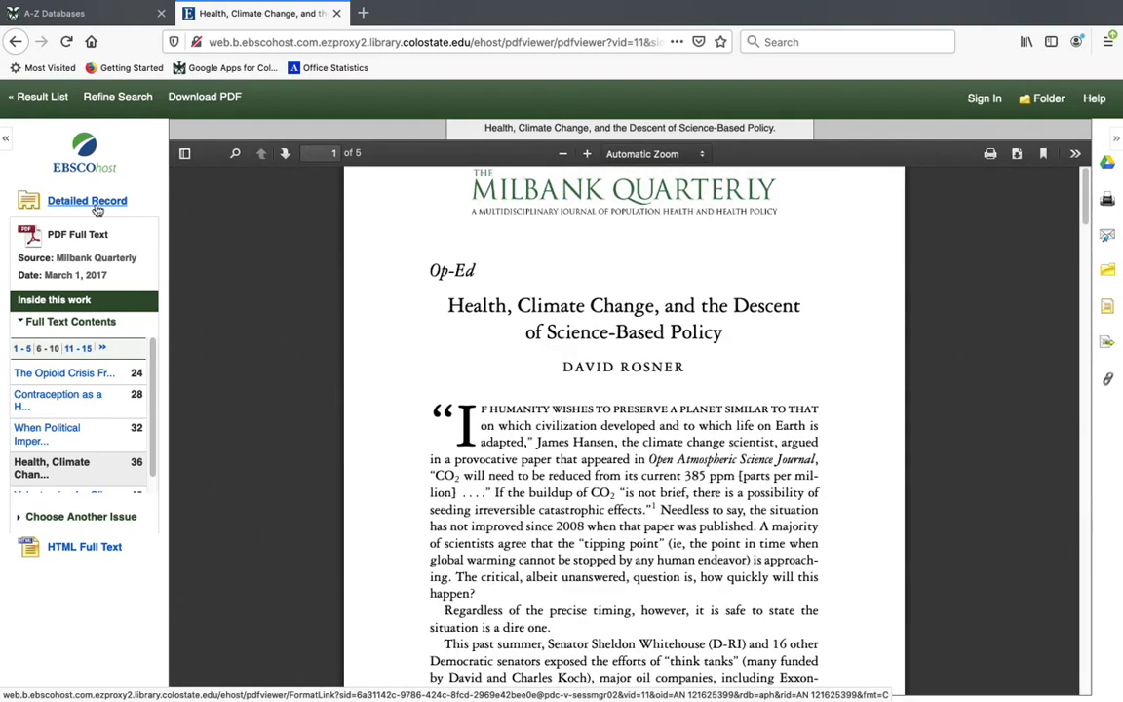
click(14, 41)
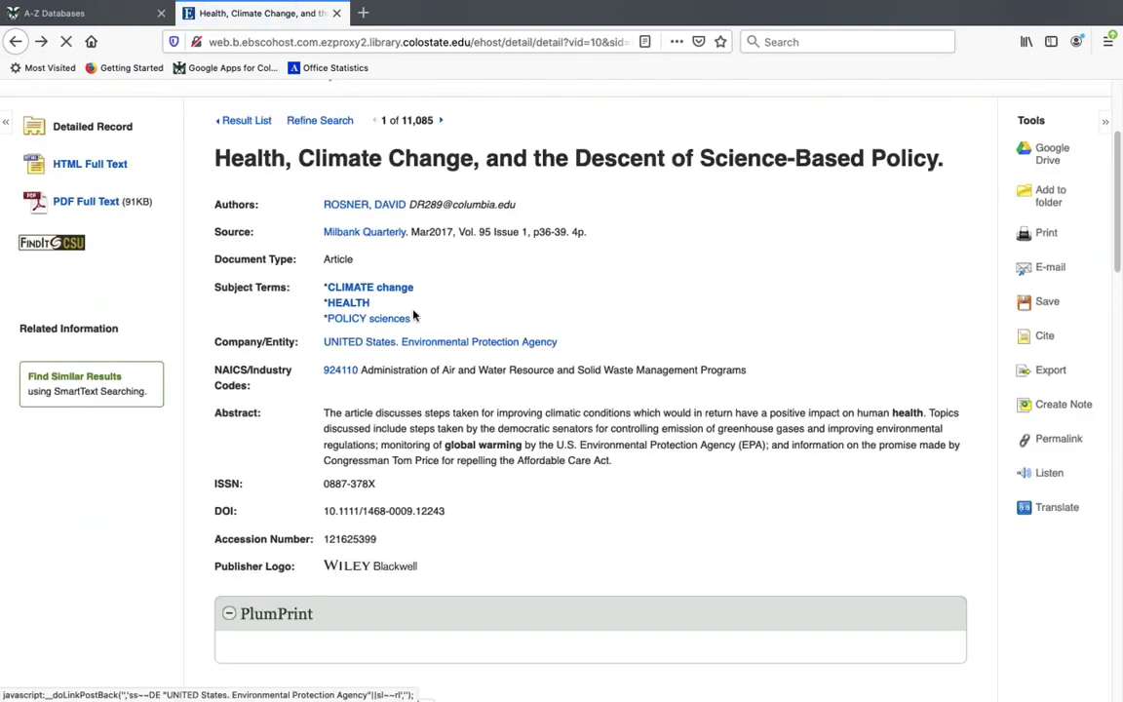
click(258, 121)
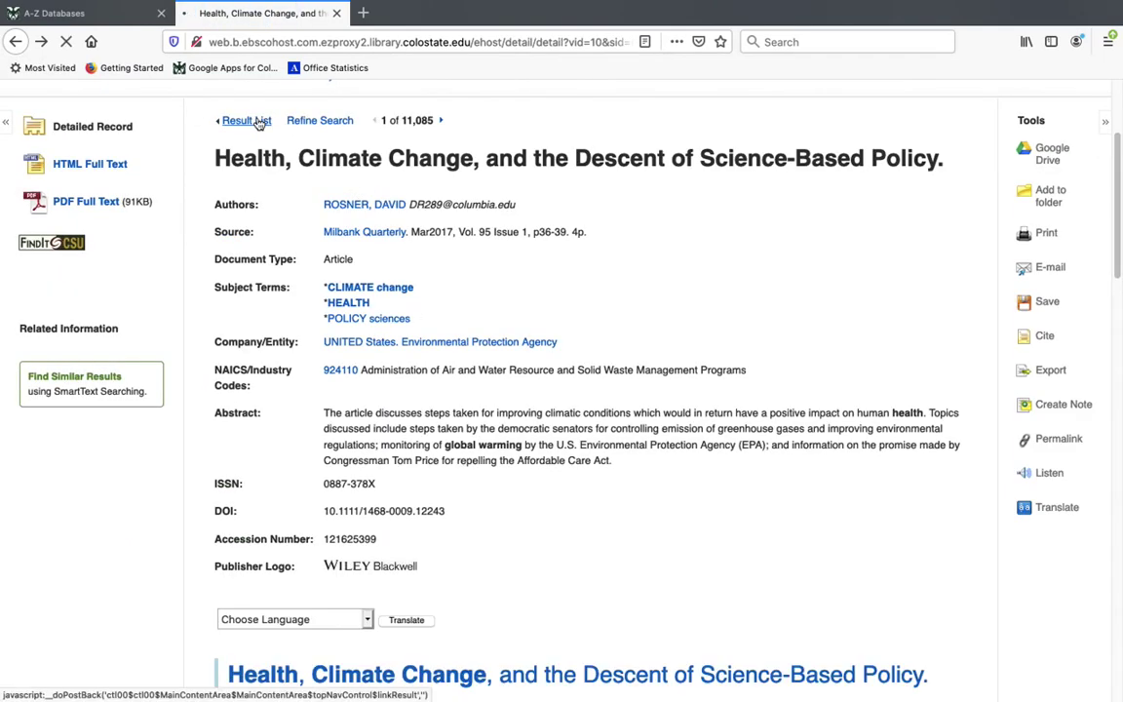
drag(1114, 170, 1111, 181)
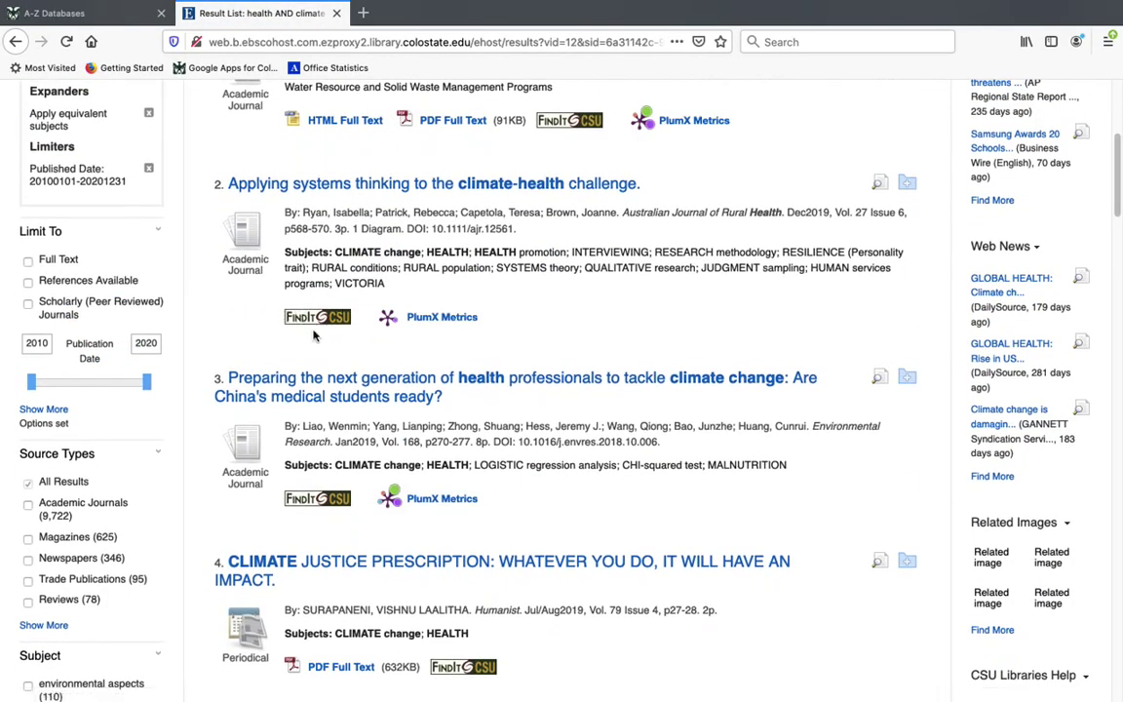
Reach the Wiley Online Library full text of result 2 through its FindIt@CSU Primo record
click(317, 316)
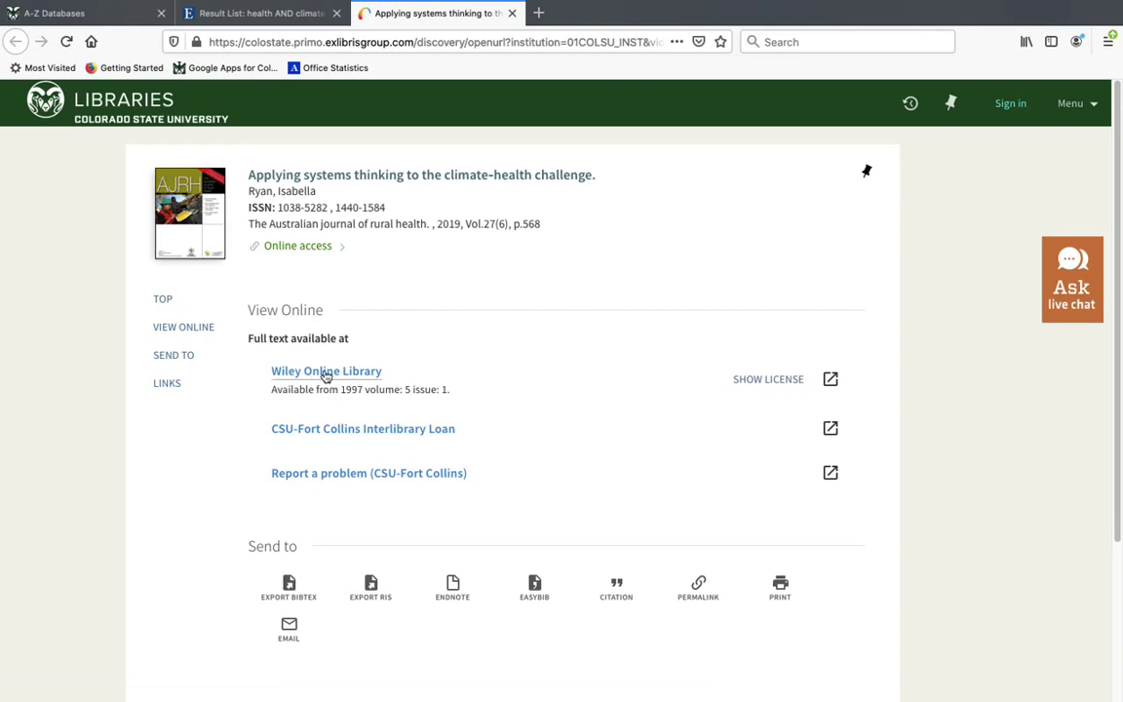
click(325, 374)
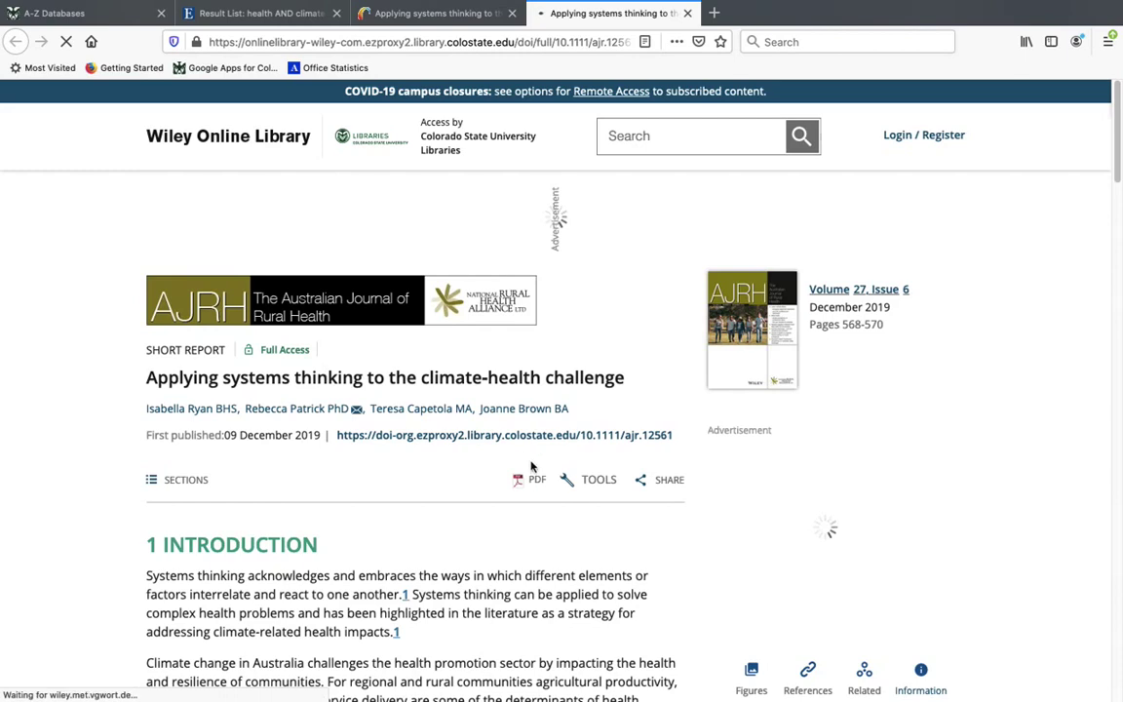
View the systems thinking article as a PDF on Wiley, then return to its Primo record
click(533, 482)
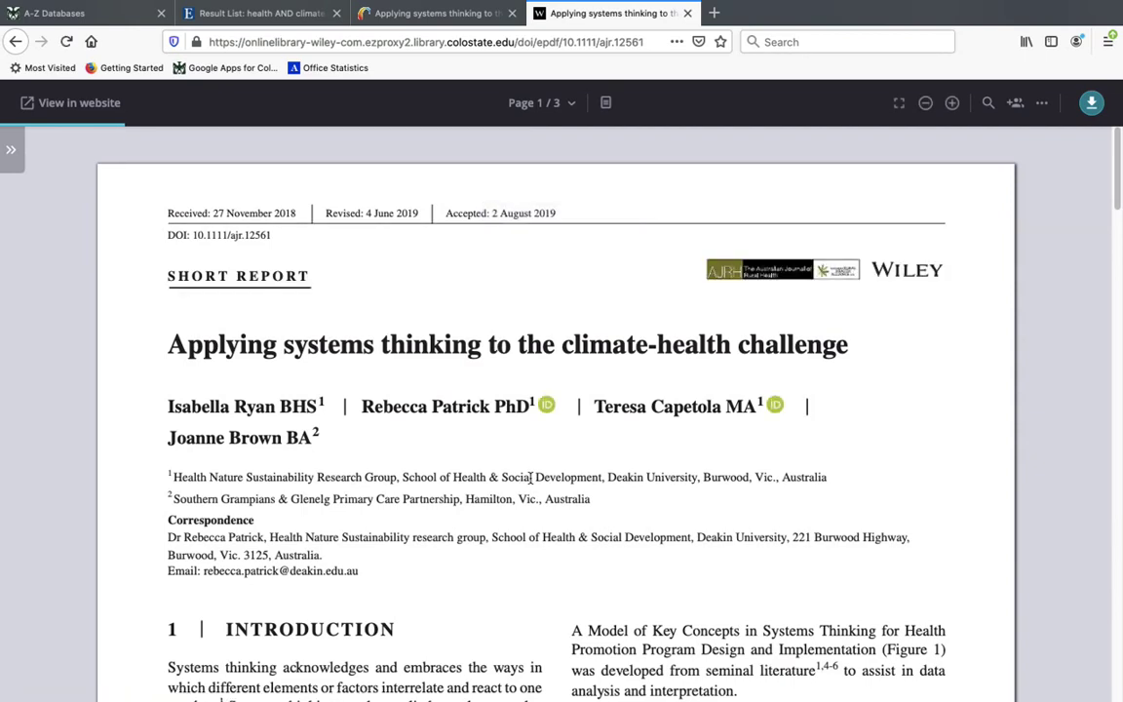
key(ctrl+shift+Tab)
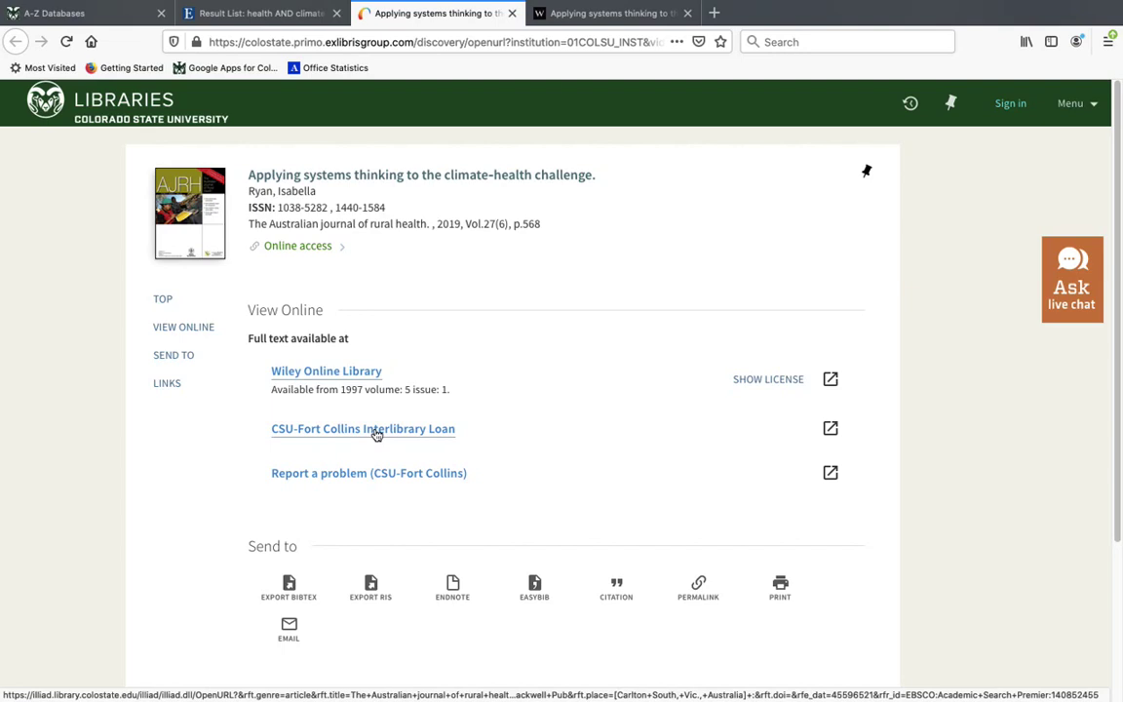
Back in the EBSCOhost result list, open result 2's detailed record and view its abstract and tools
click(220, 13)
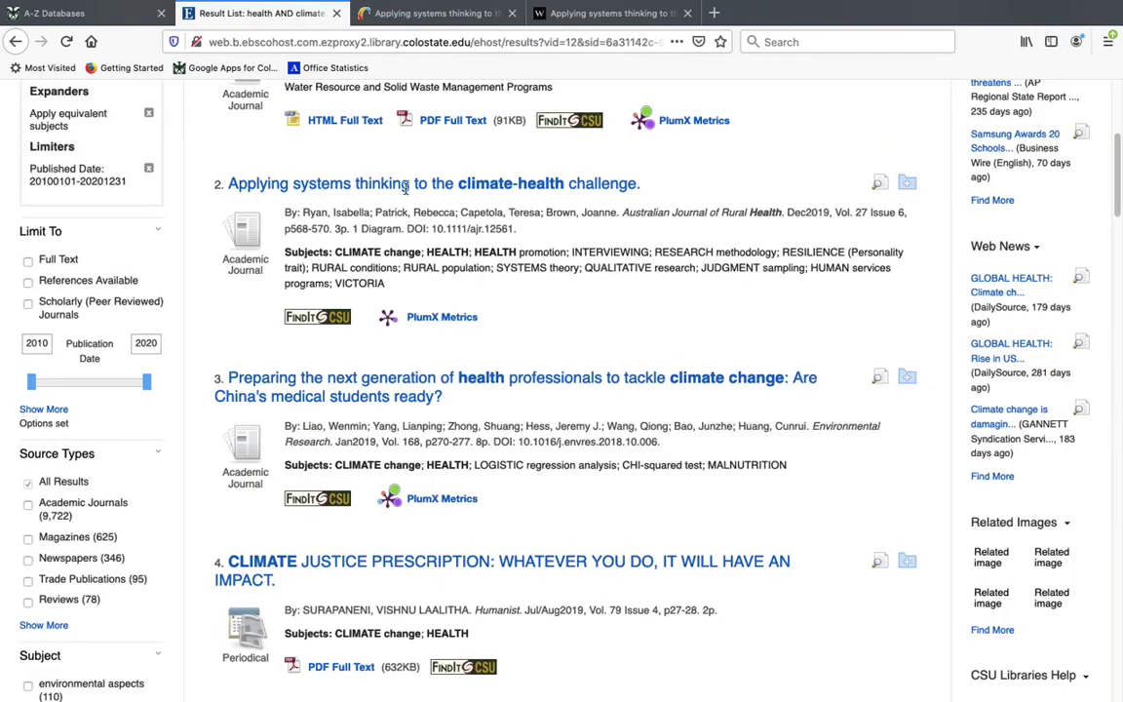
click(337, 184)
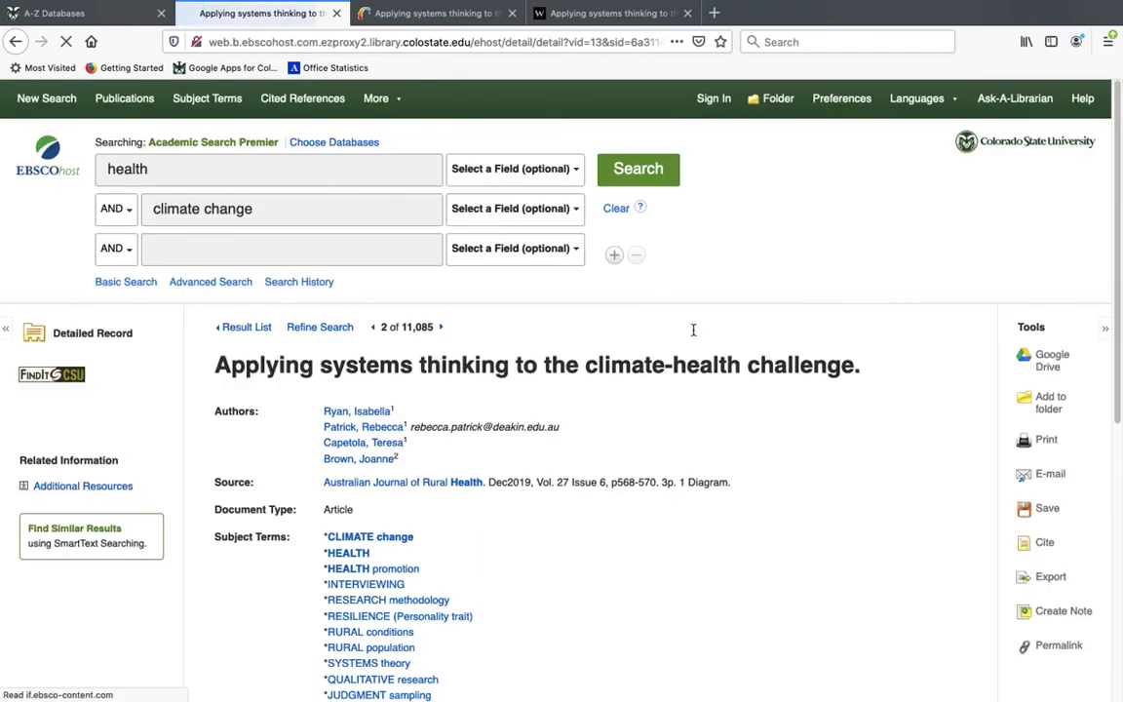
scroll(999, 292, down, 3)
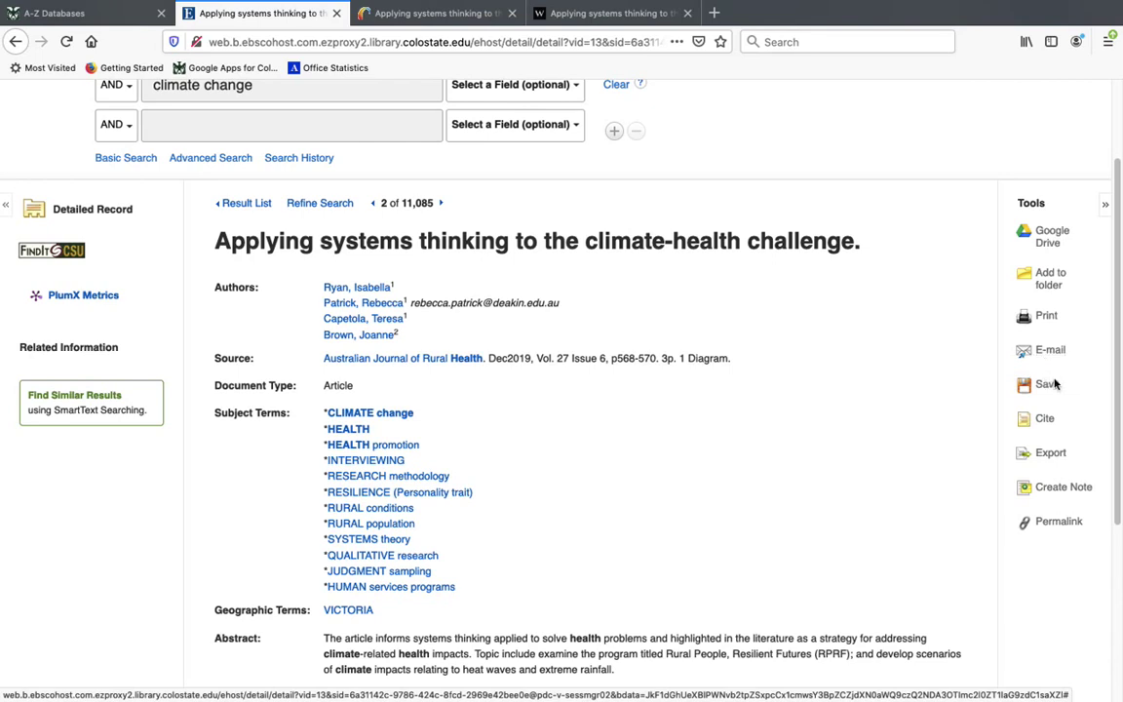
Show the article's citation formats, select the MLA citation, then display its permalink
click(1044, 418)
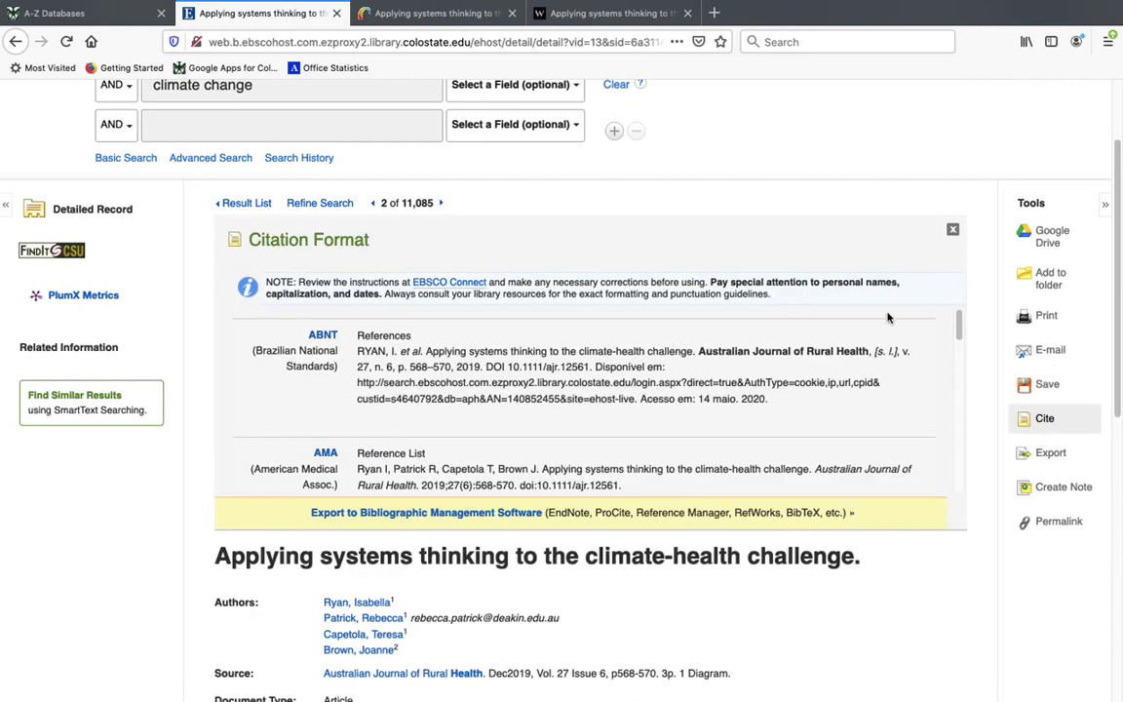
scroll(964, 359, down, 3)
drag(964, 359, 958, 455)
drag(809, 429, 358, 399)
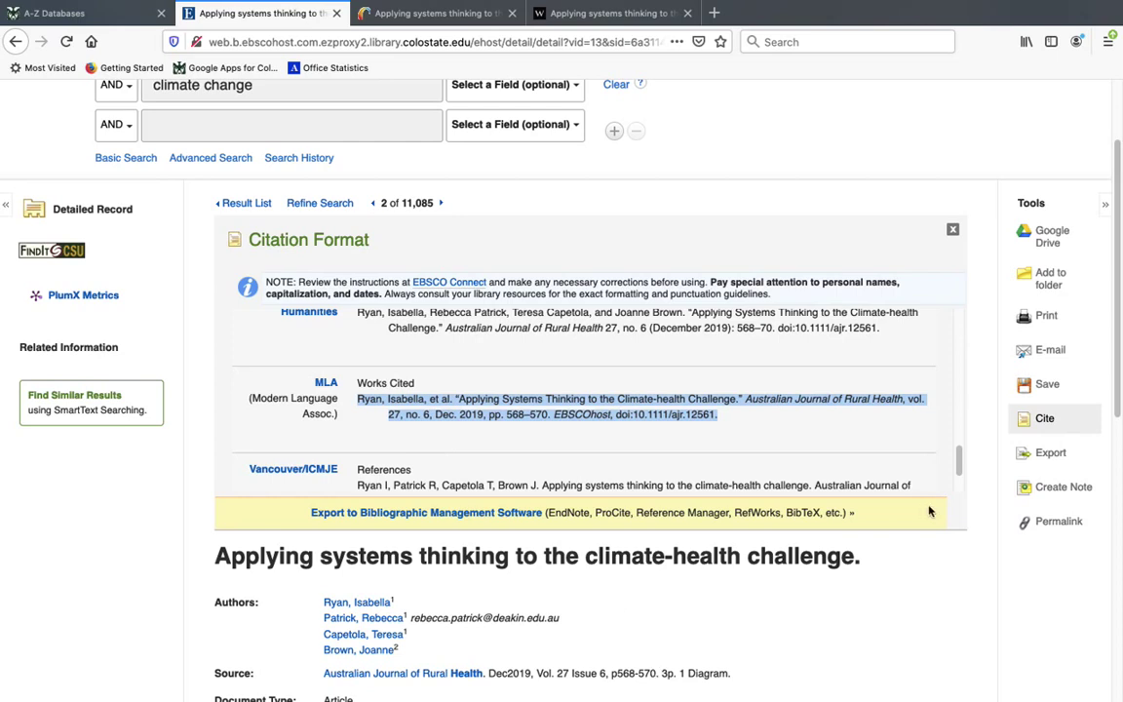
click(1058, 520)
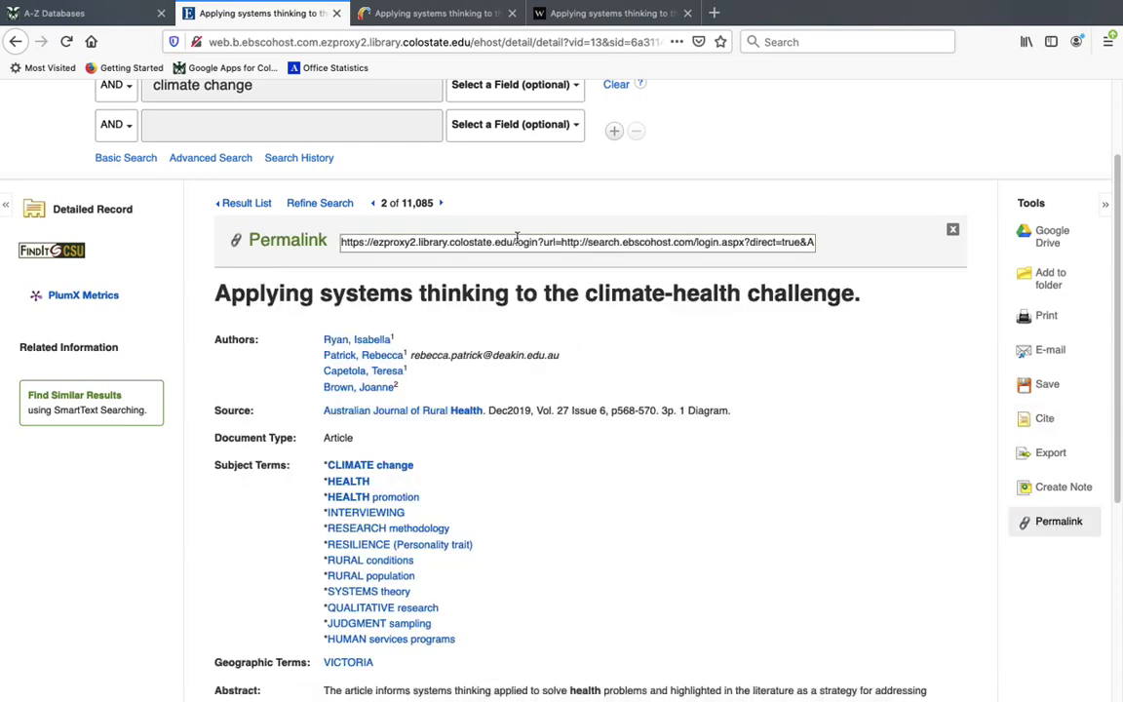
Select the permalink URL, then go to the 'Thank you' slide 3 in PowerPoint
click(516, 242)
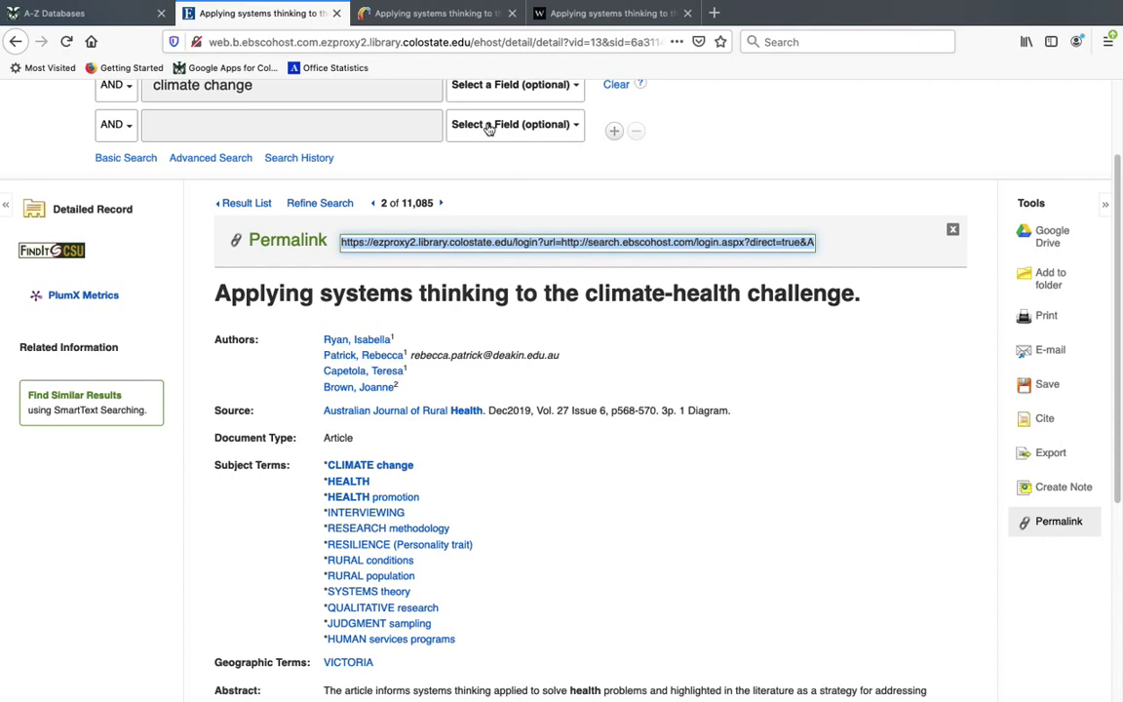
mouse_move(364, 64)
mouse_move(755, 683)
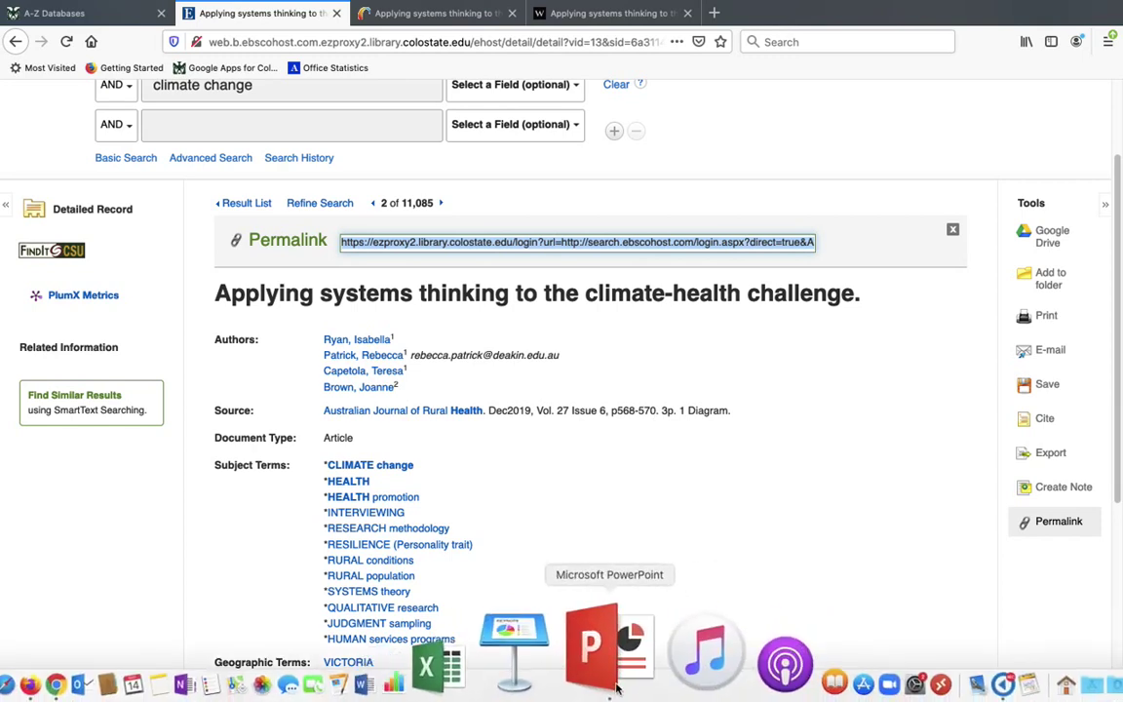
click(589, 660)
click(56, 224)
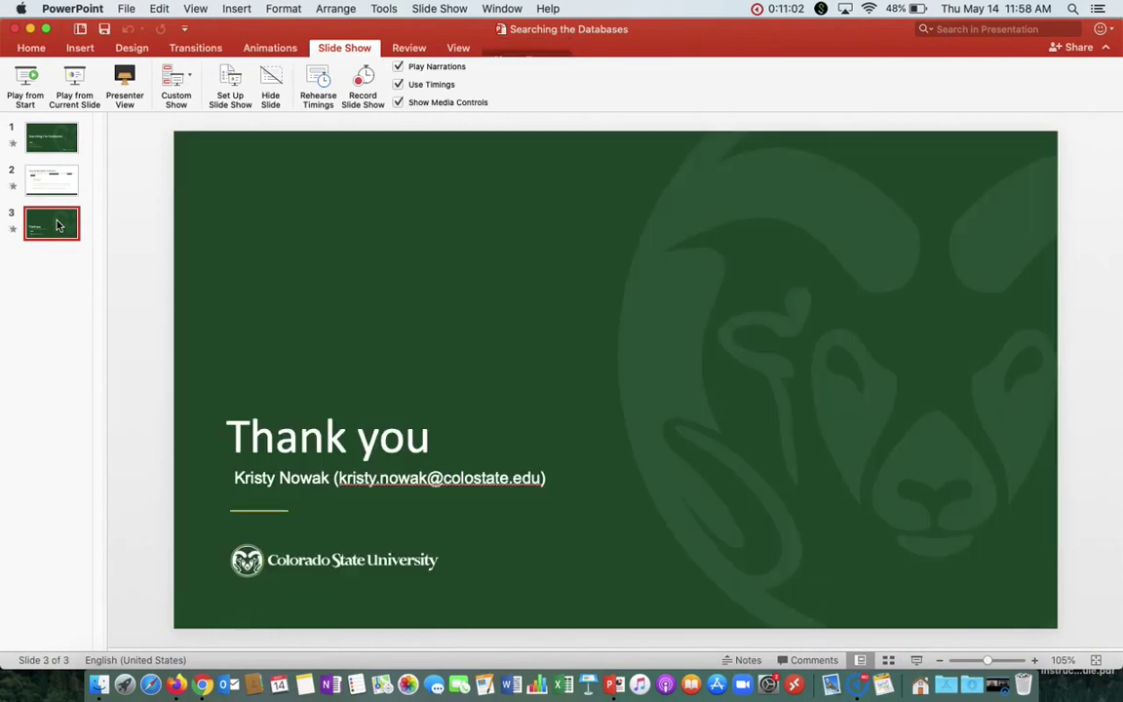